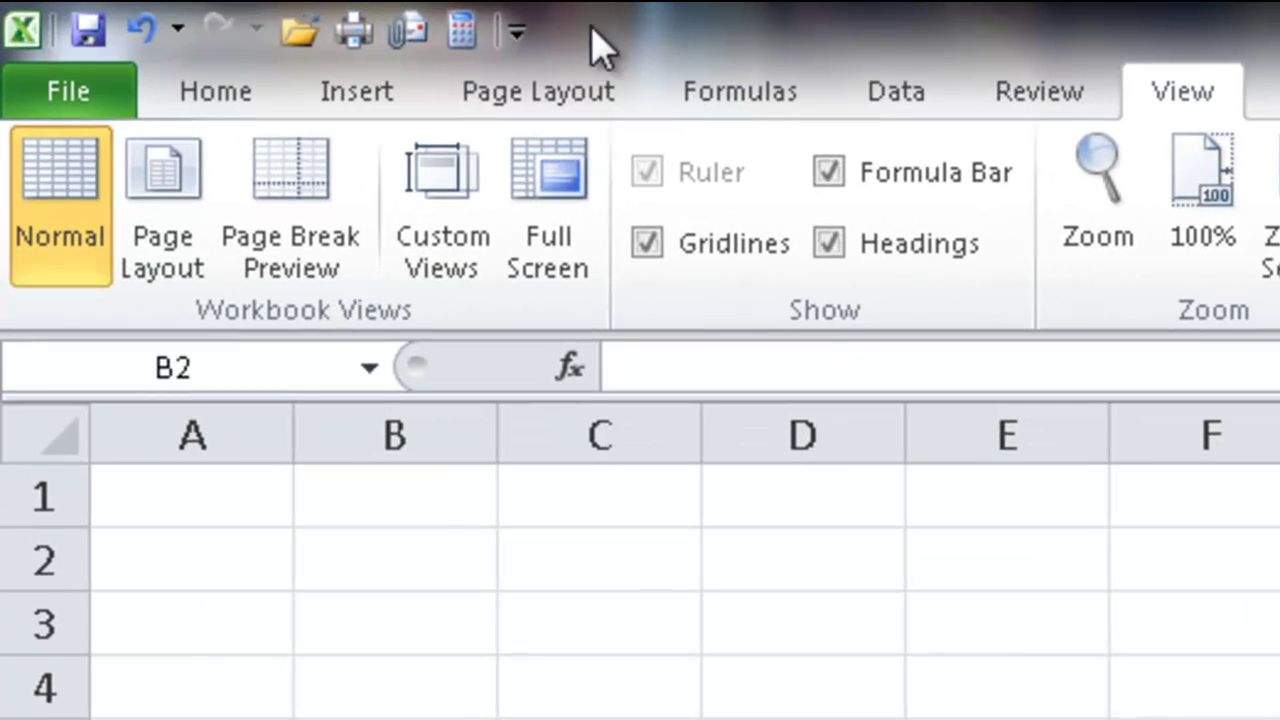
Remove the Custom command from the Quick Access Toolbar in Excel Options
click(518, 34)
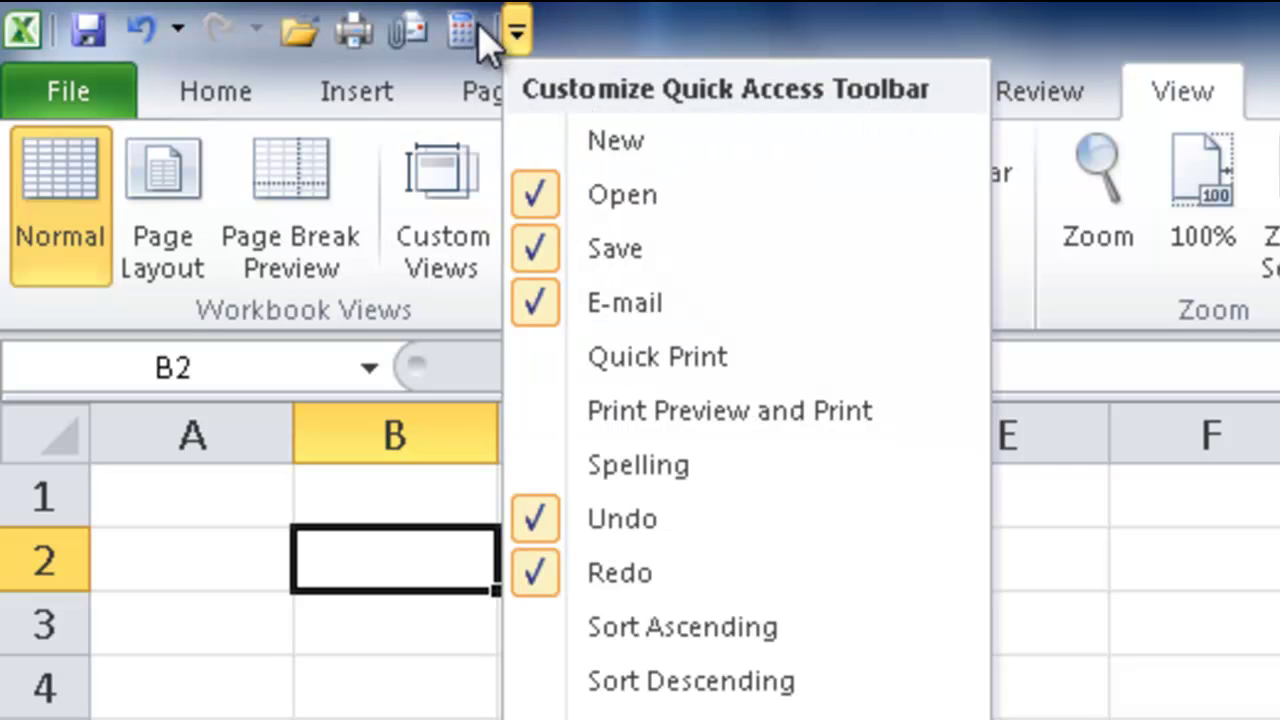
click(600, 34)
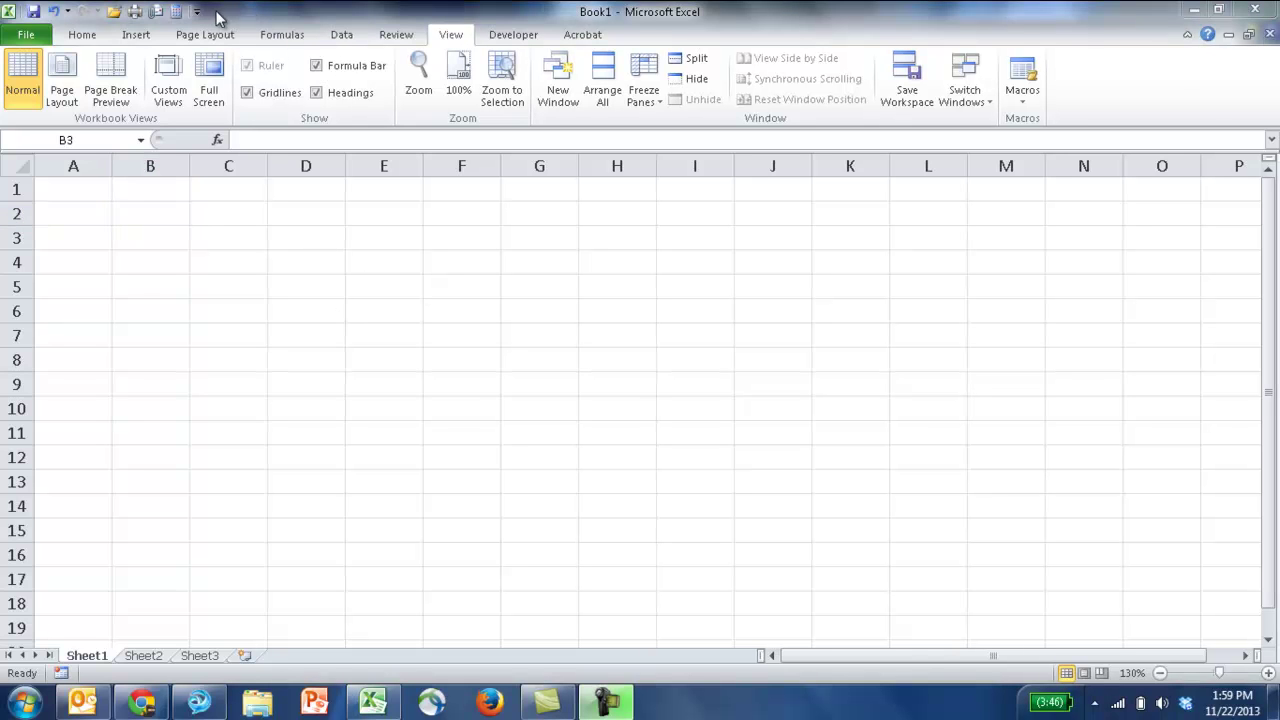
click(233, 12)
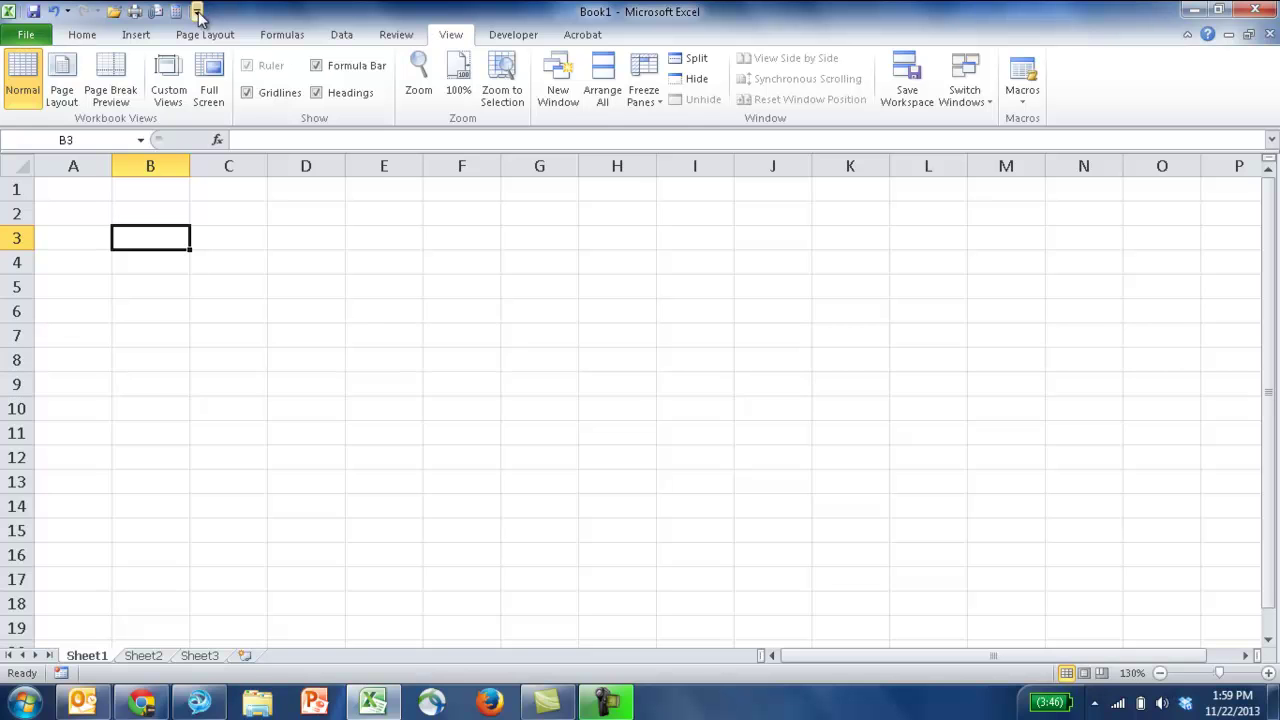
click(198, 14)
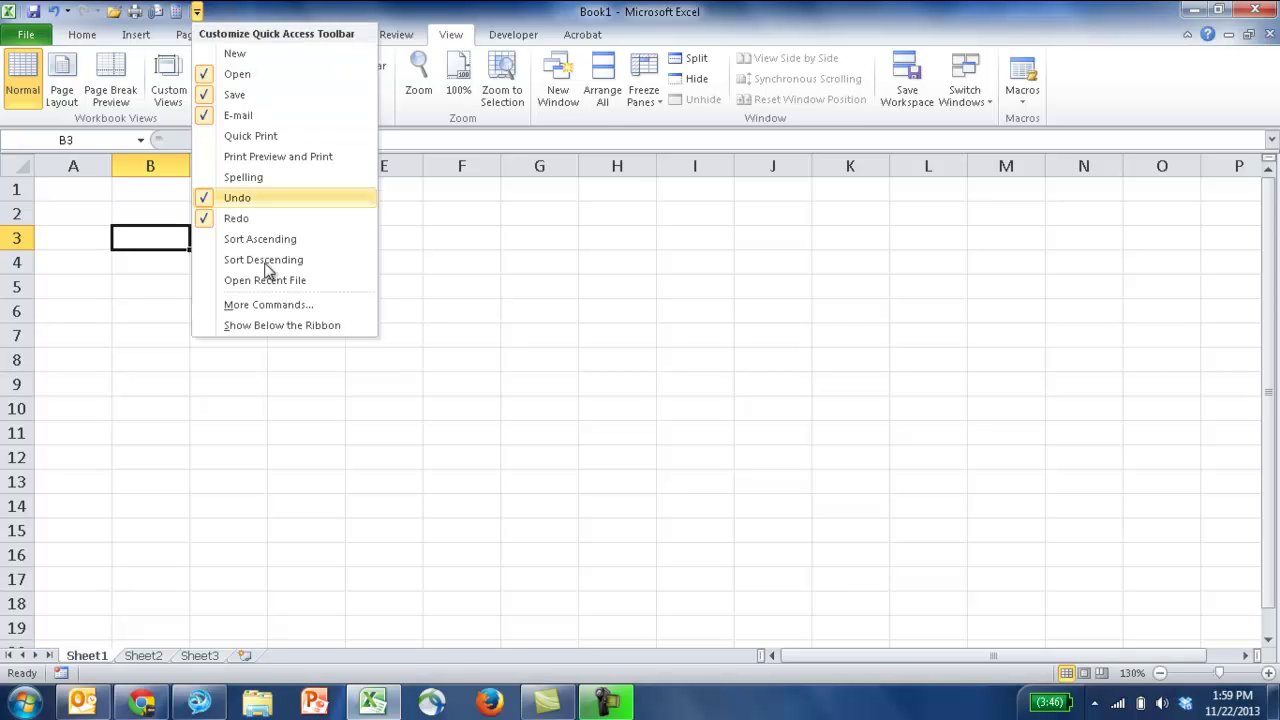
click(284, 311)
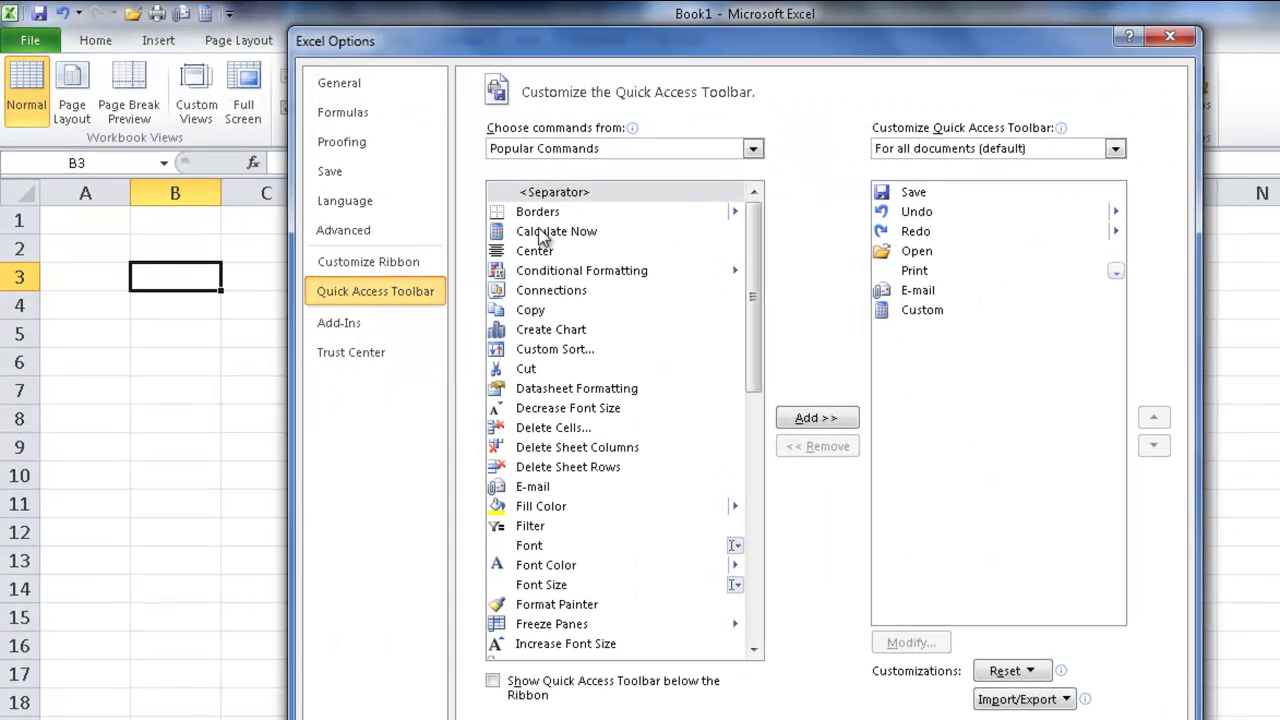
click(928, 313)
click(815, 448)
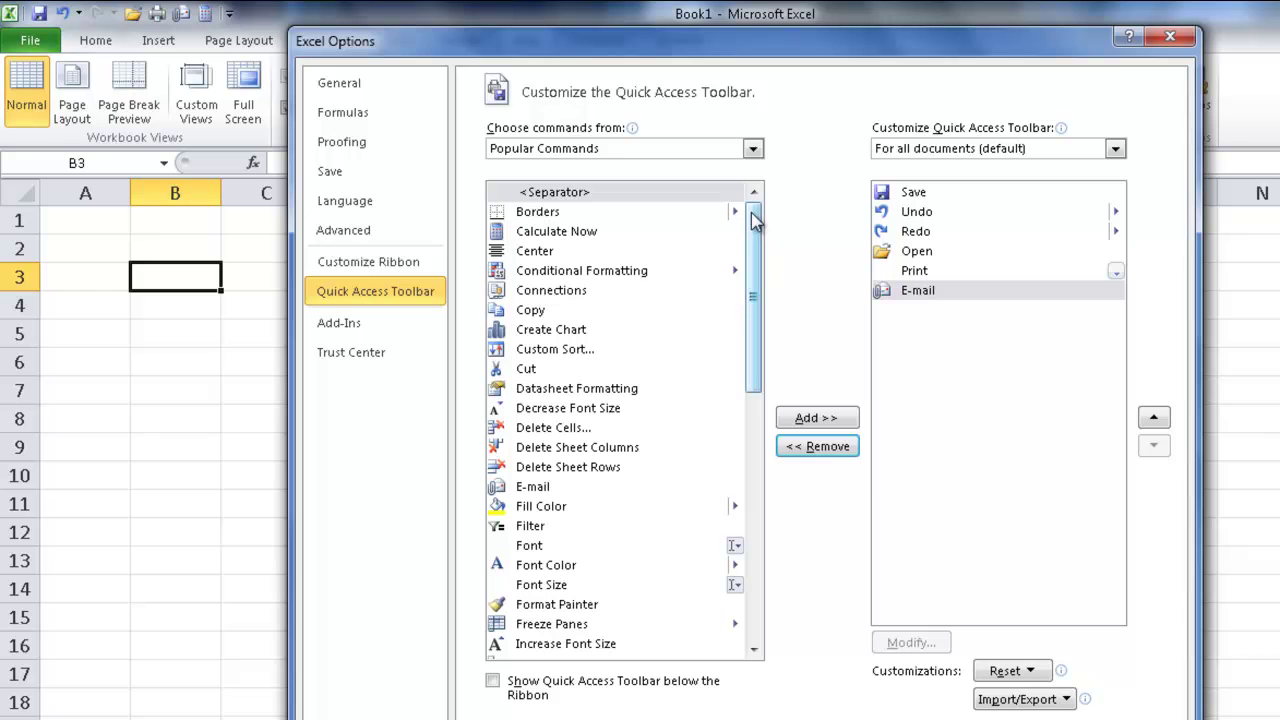
Add Calculator from All Commands to the Quick Access Toolbar and save the change
click(714, 157)
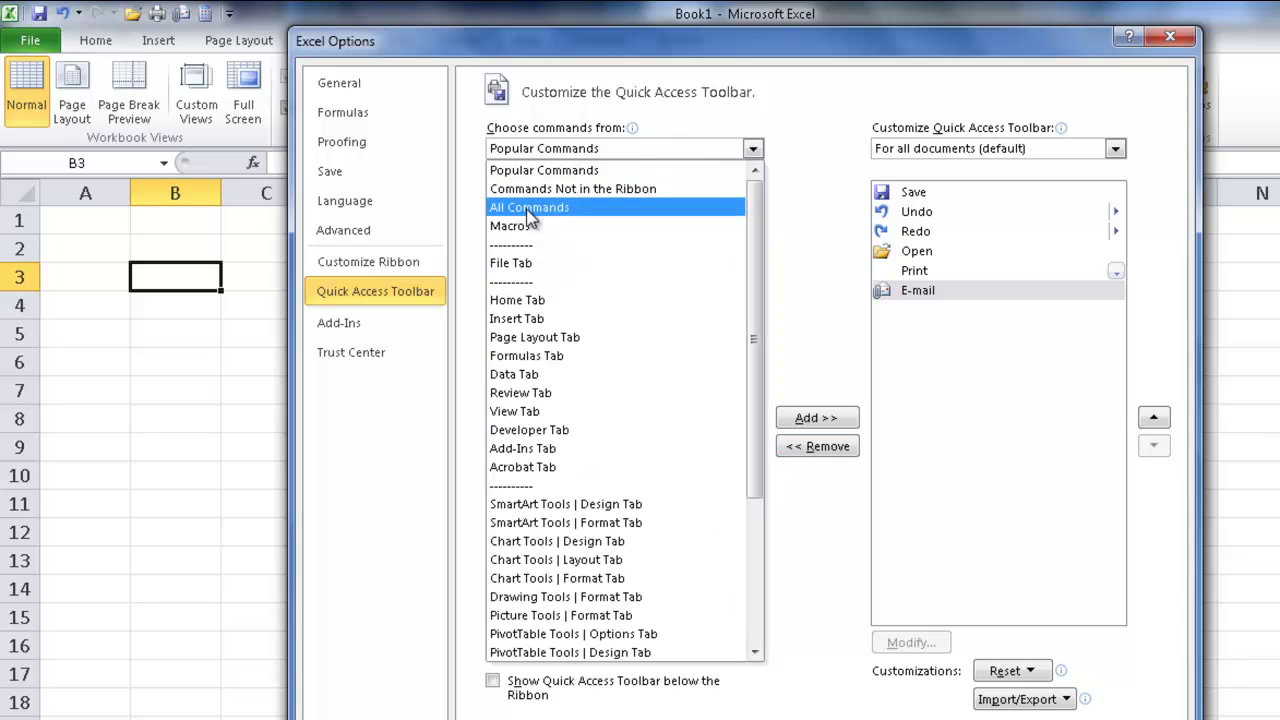
click(745, 207)
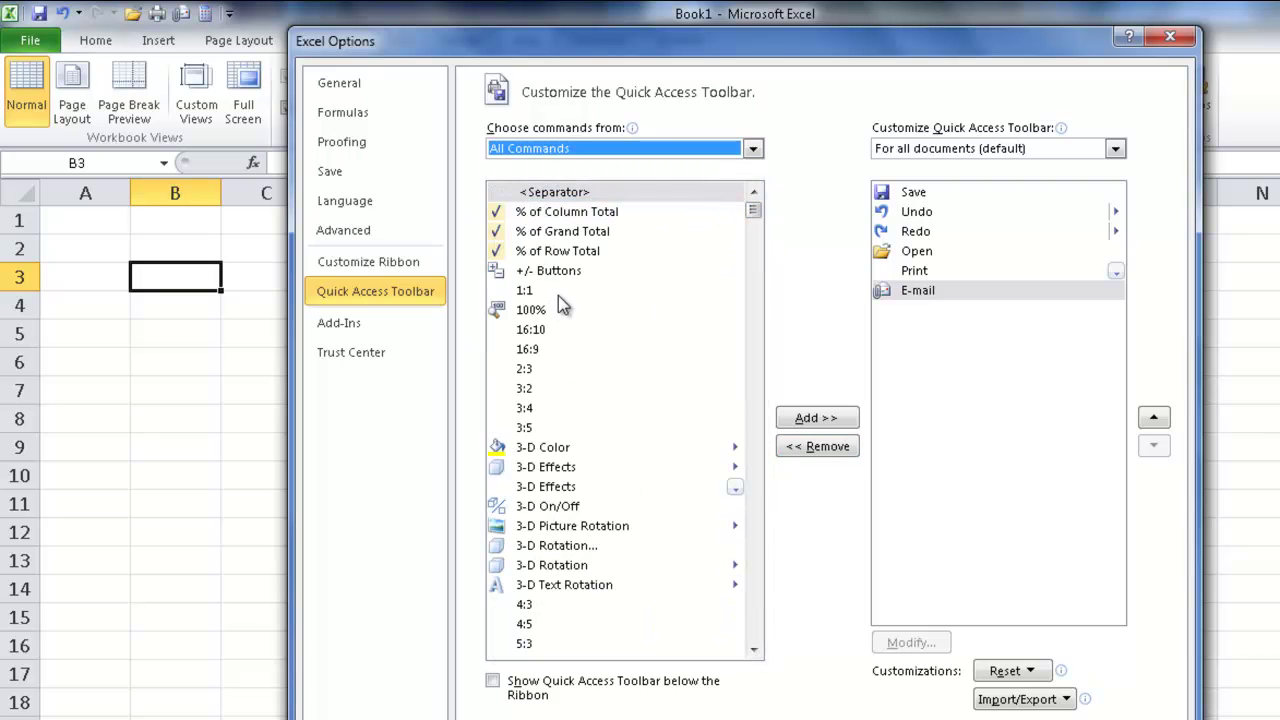
click(592, 296)
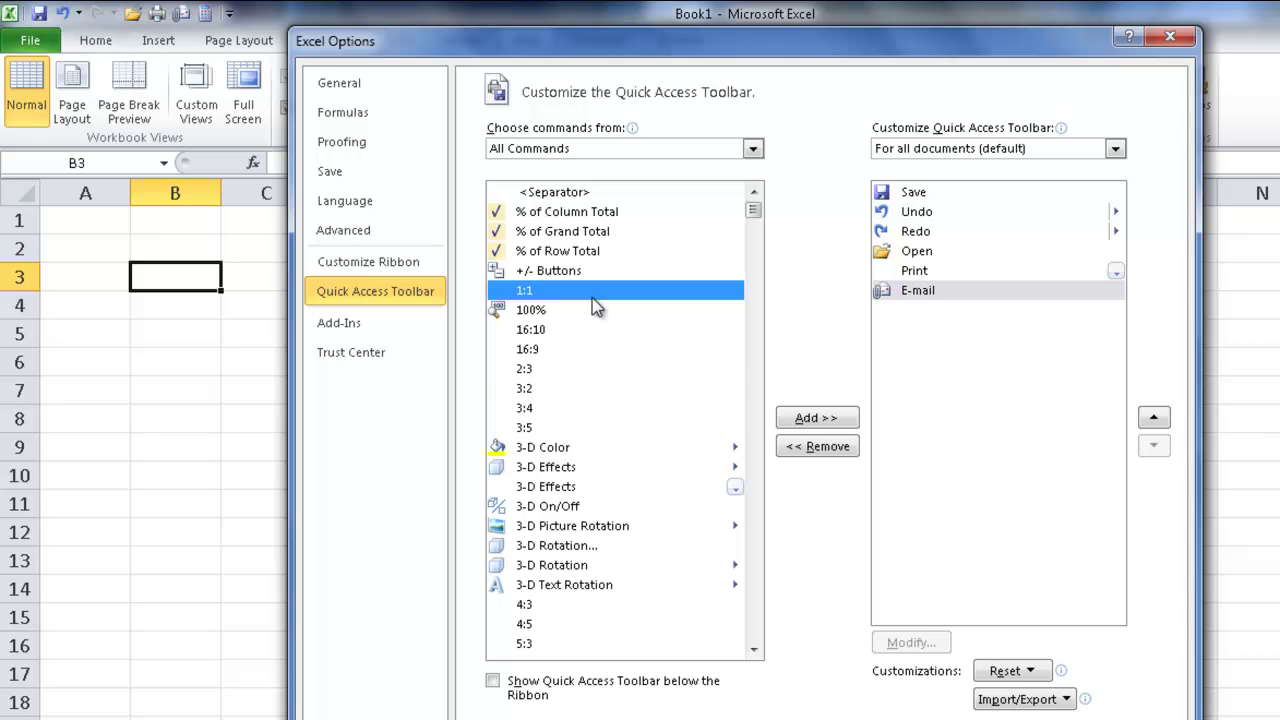
key(c)
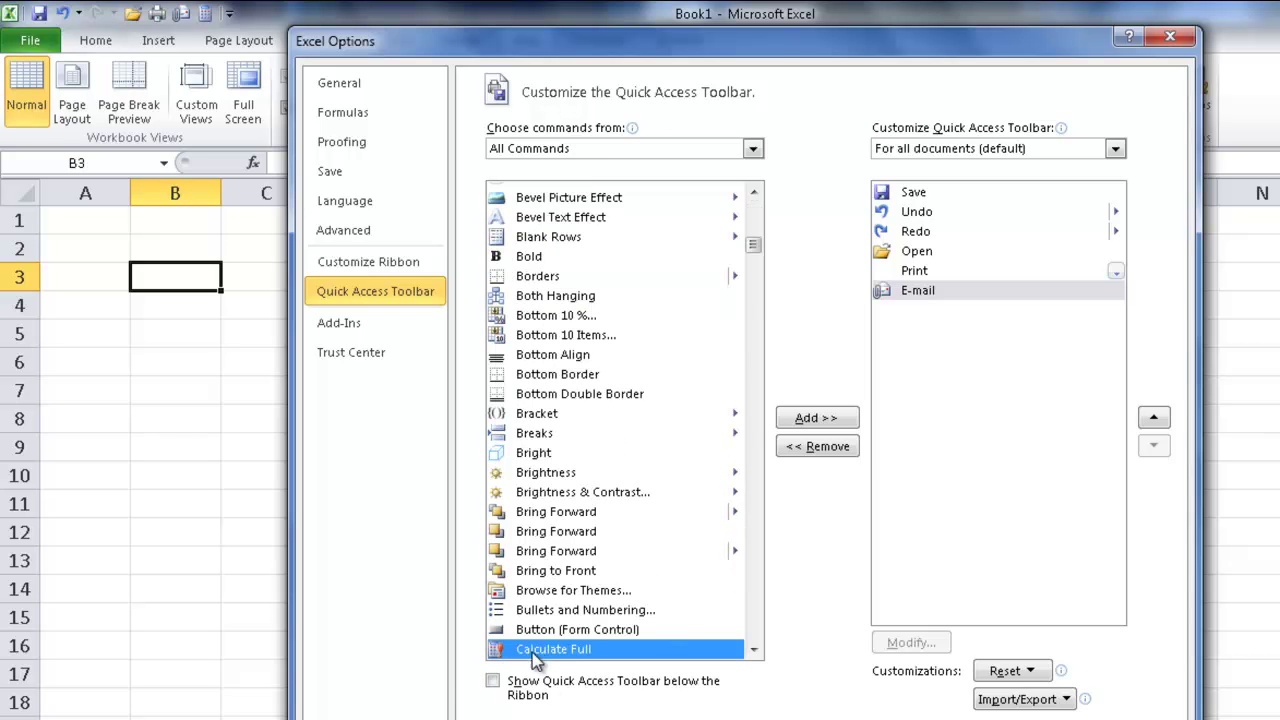
click(753, 650)
drag(753, 652, 753, 652)
click(546, 596)
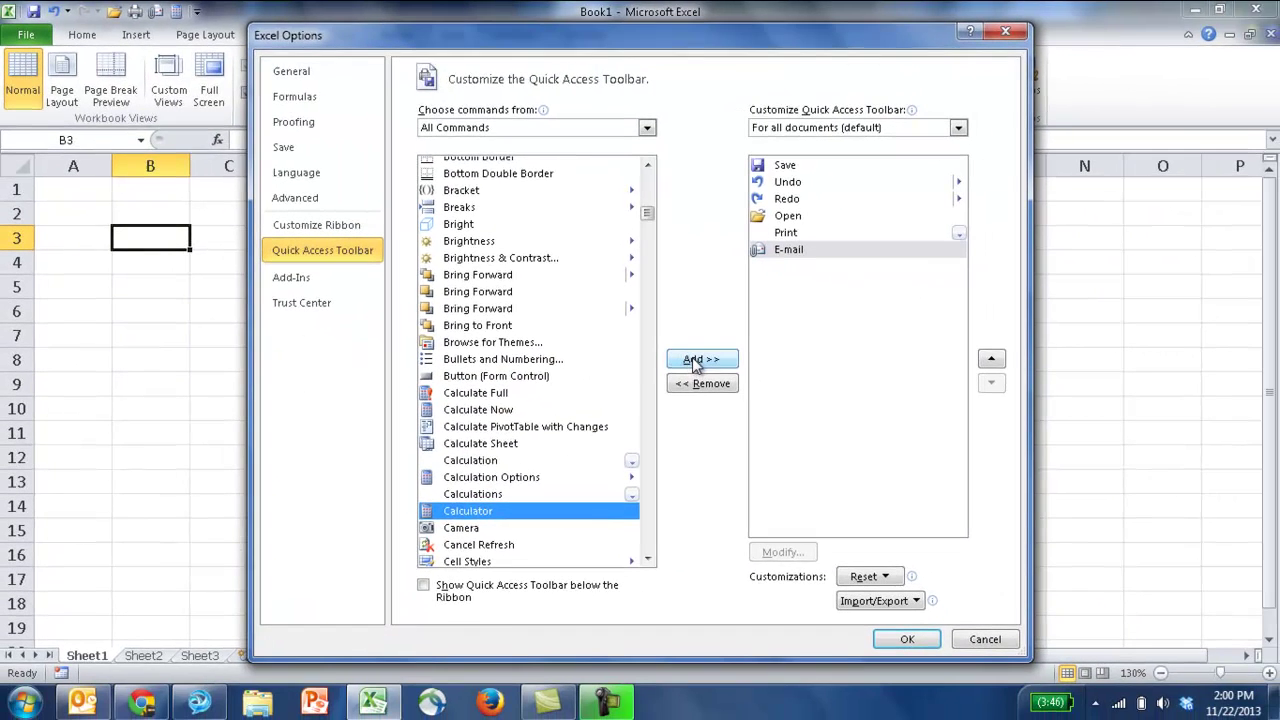
click(700, 360)
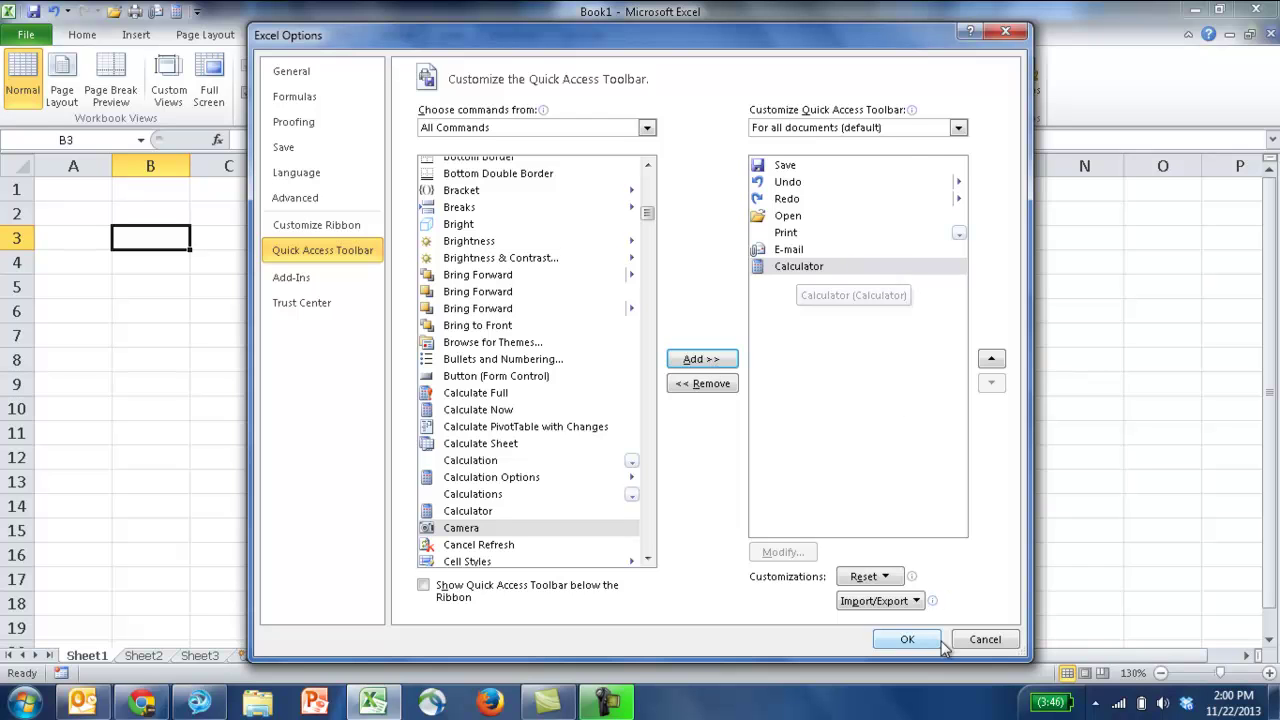
click(907, 639)
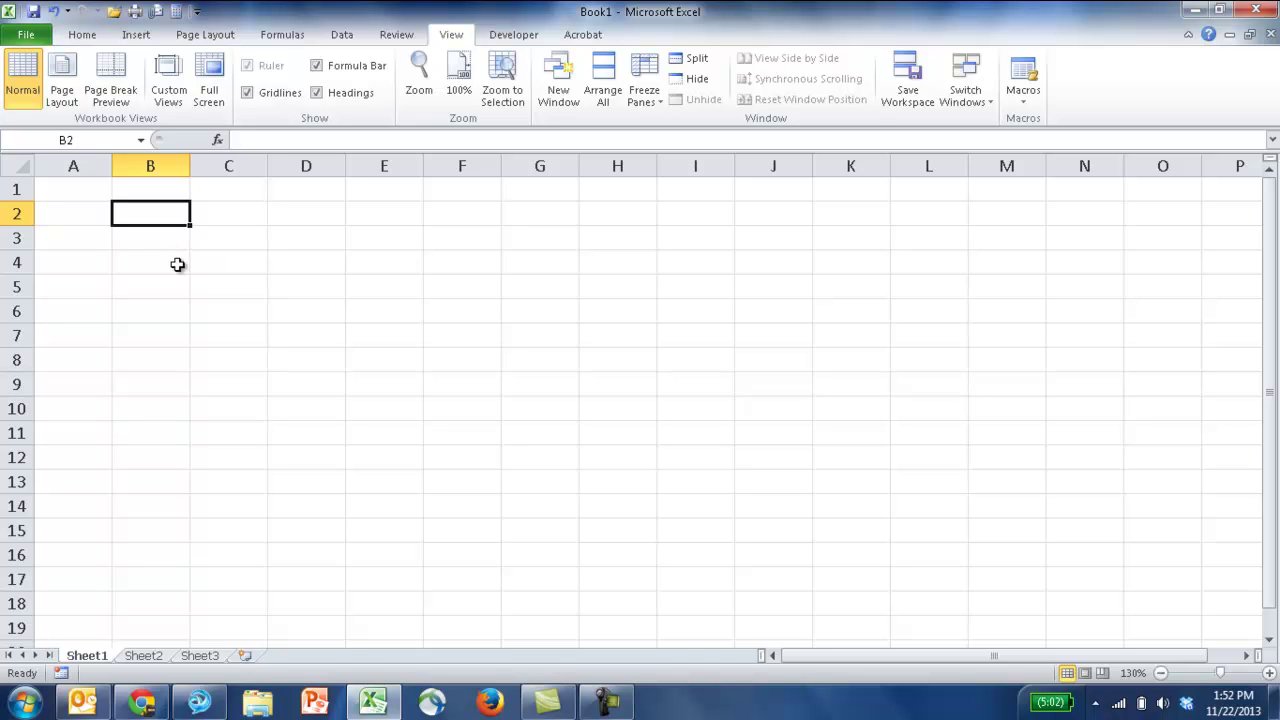
click(157, 237)
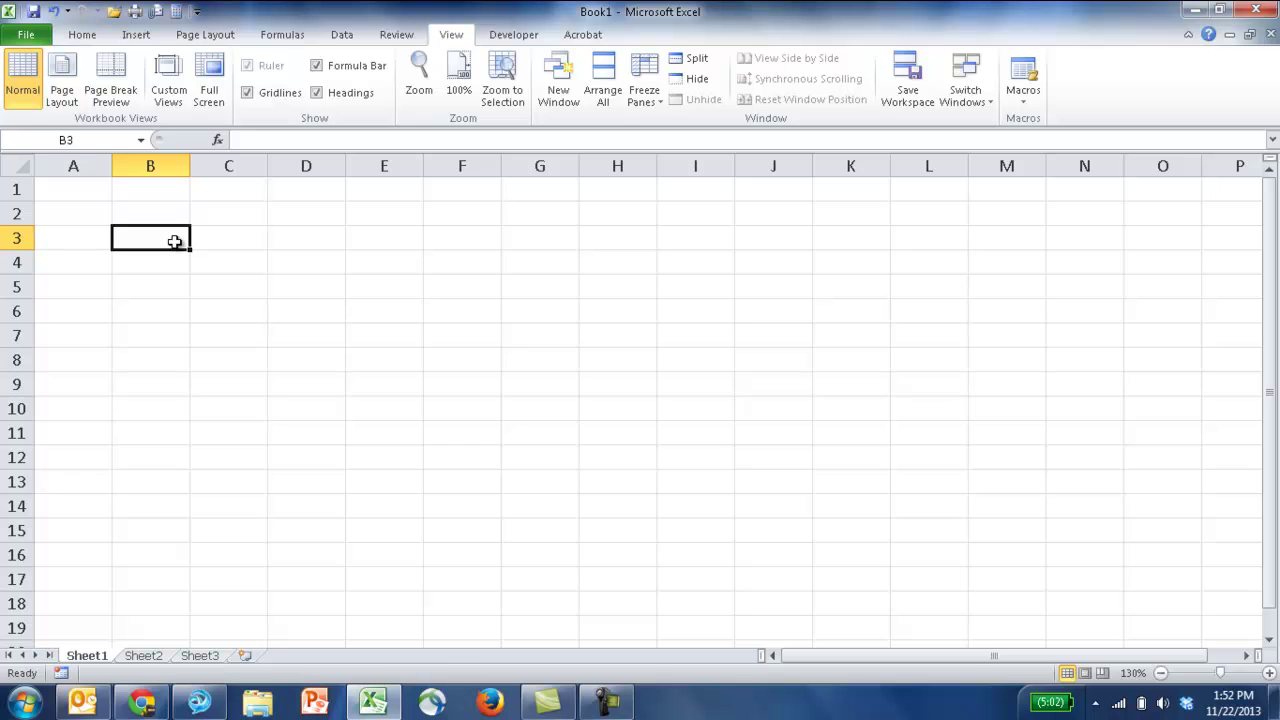
text(=)
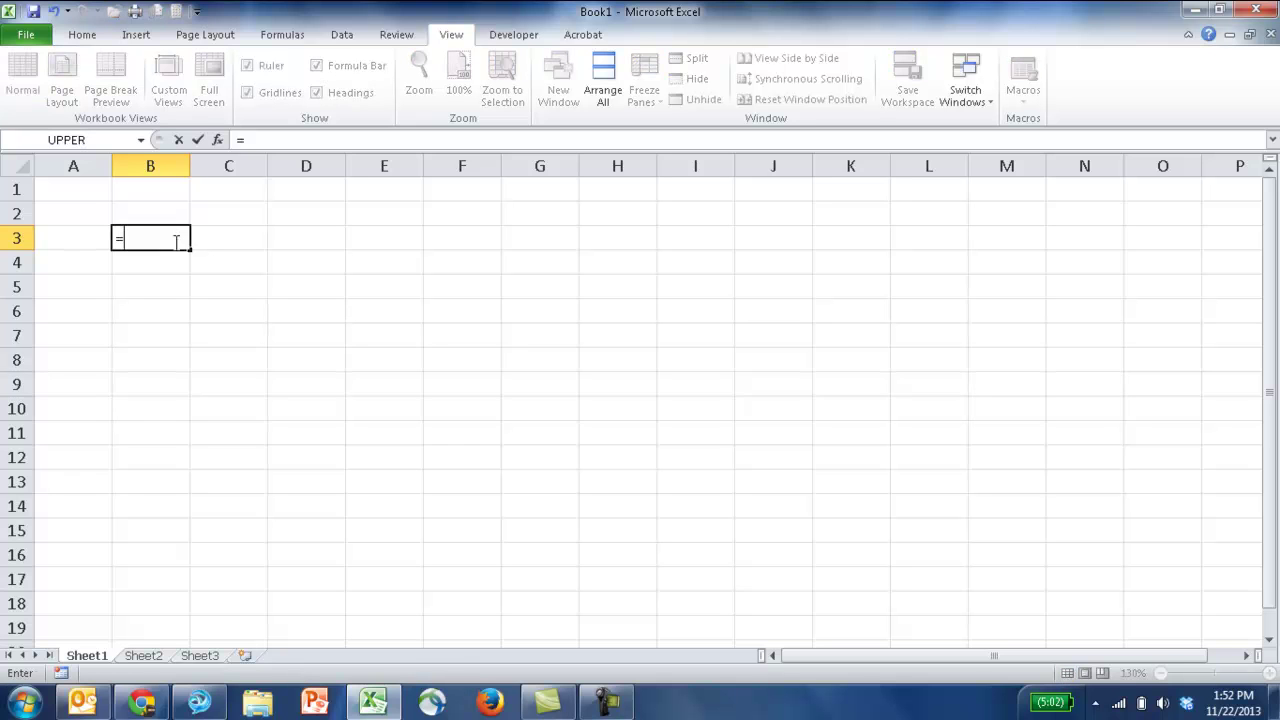
text(4*6)
key(Return)
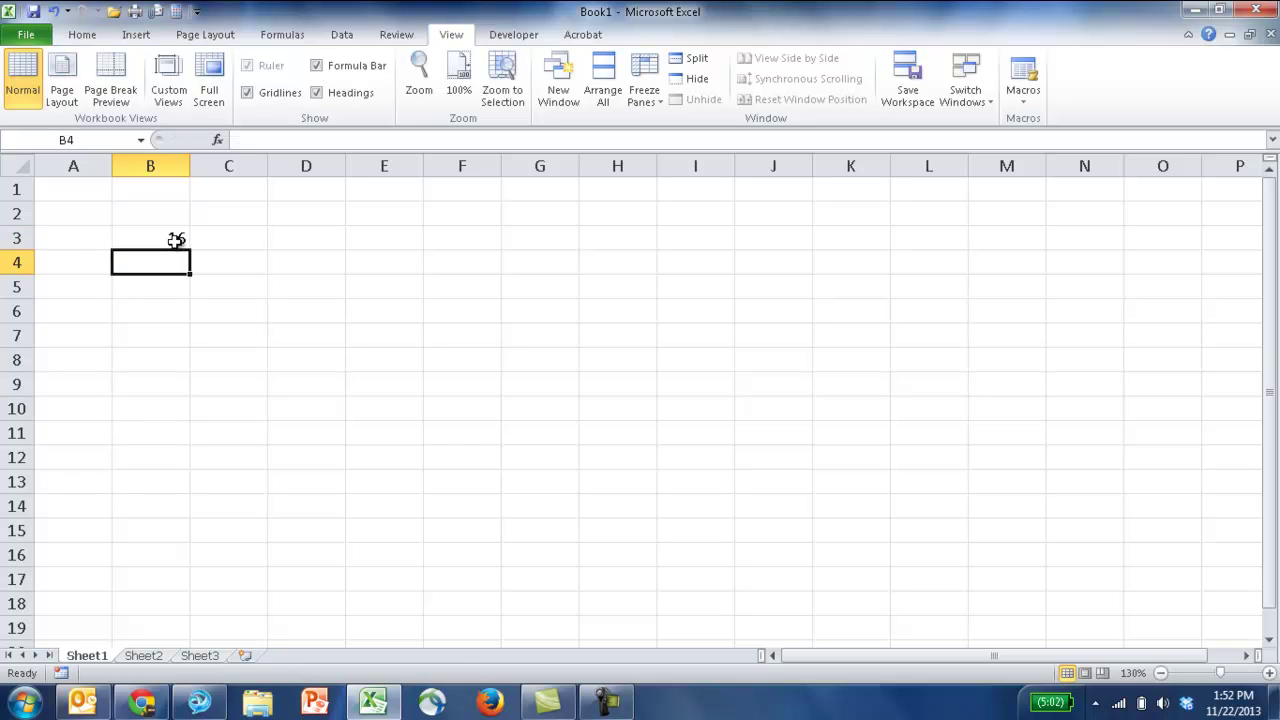
click(176, 240)
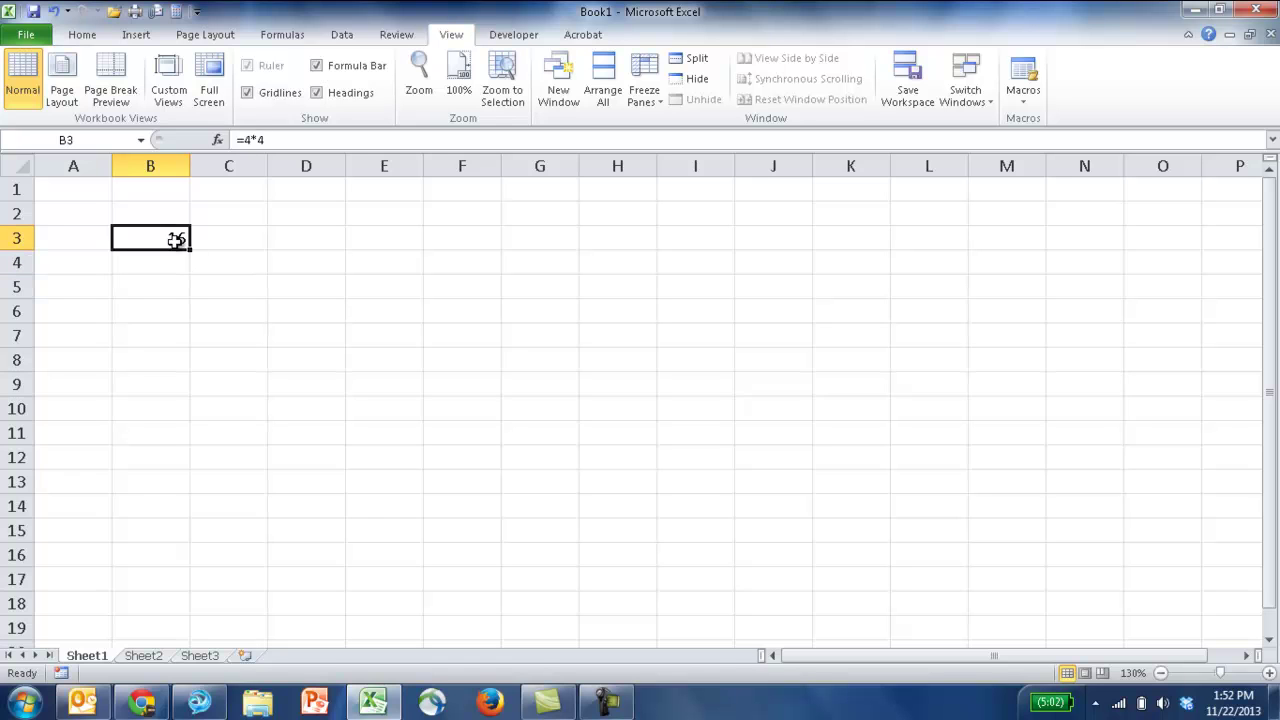
key(Delete)
Launch Calculator, shift it left, and keep Monthly payment as the mortgage value to calculate
click(181, 13)
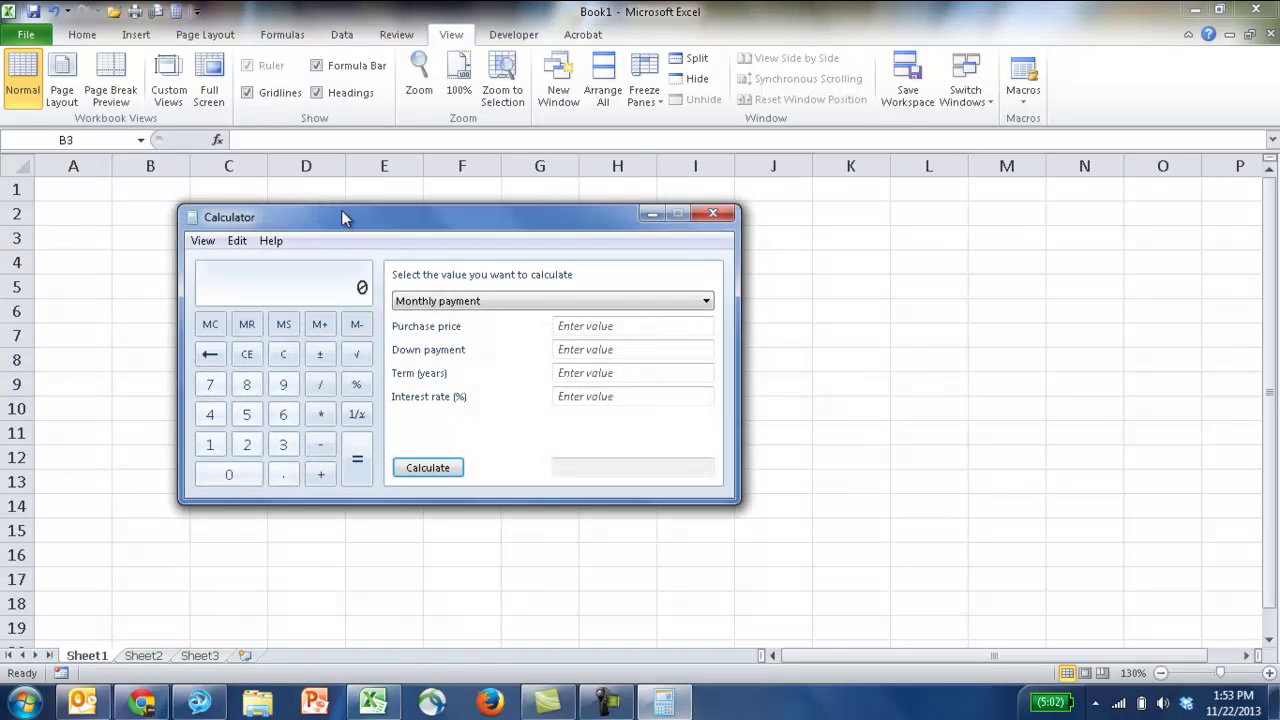
drag(343, 214, 275, 216)
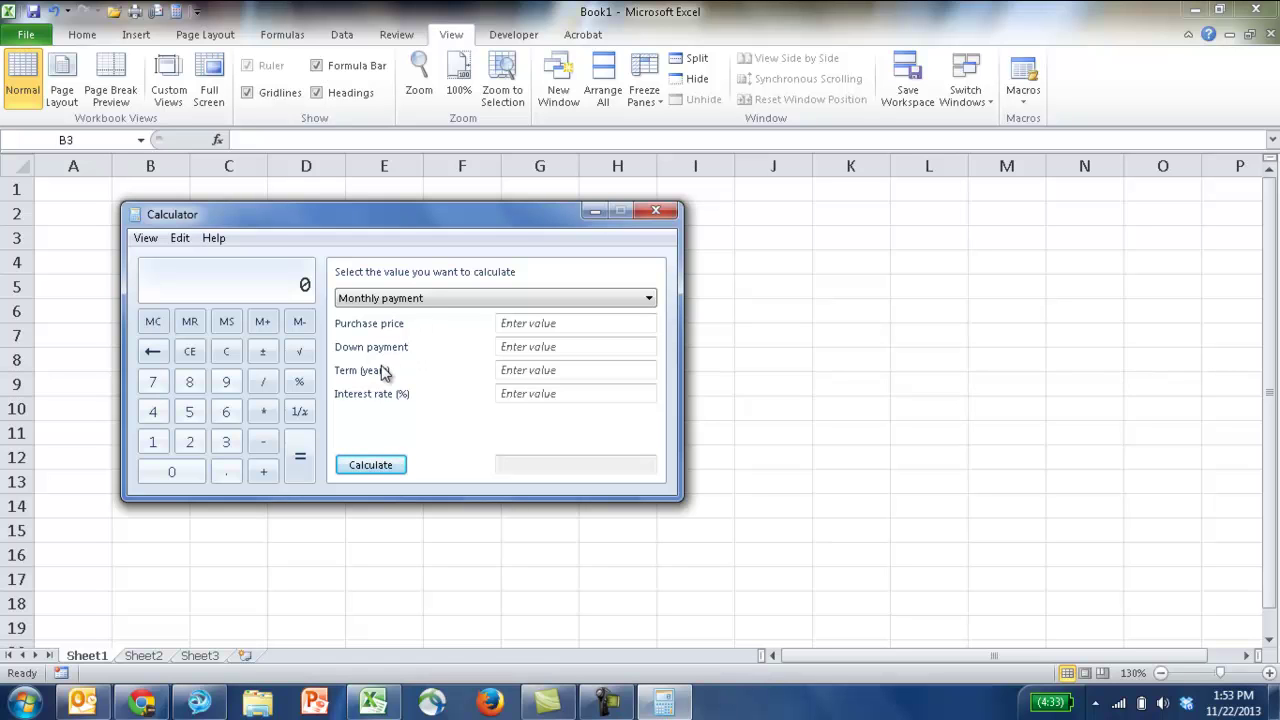
click(426, 297)
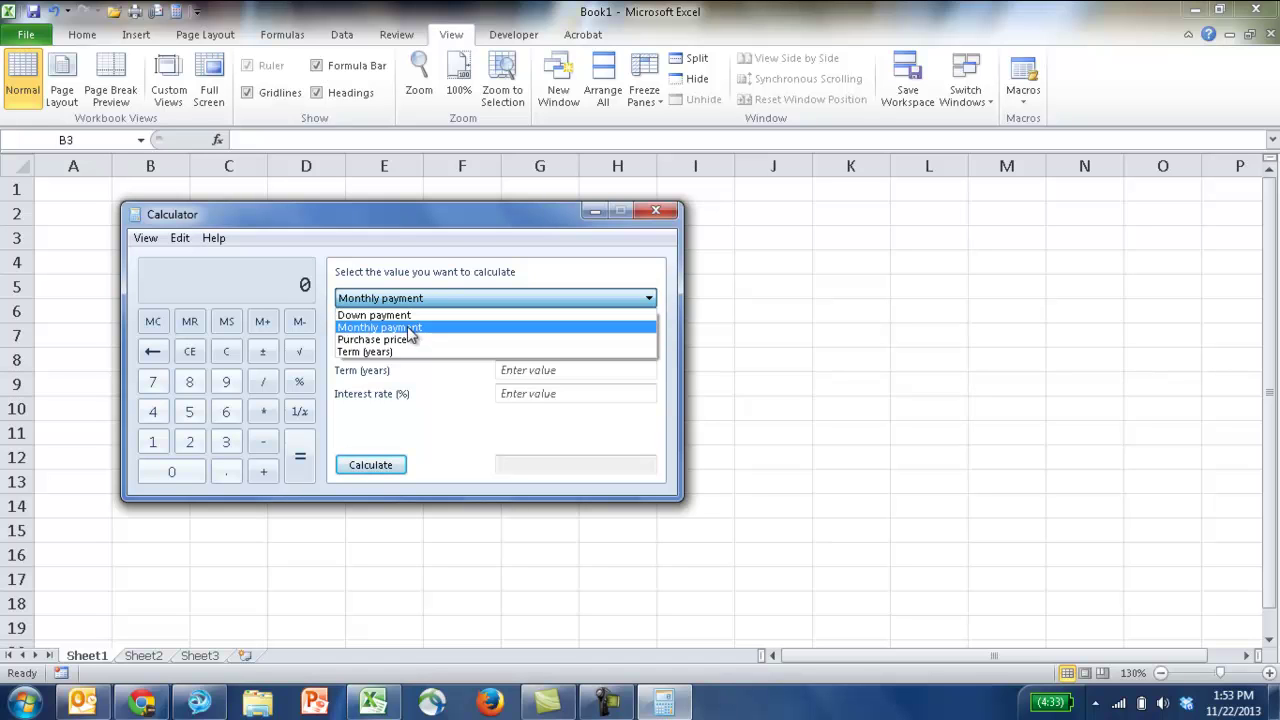
click(424, 392)
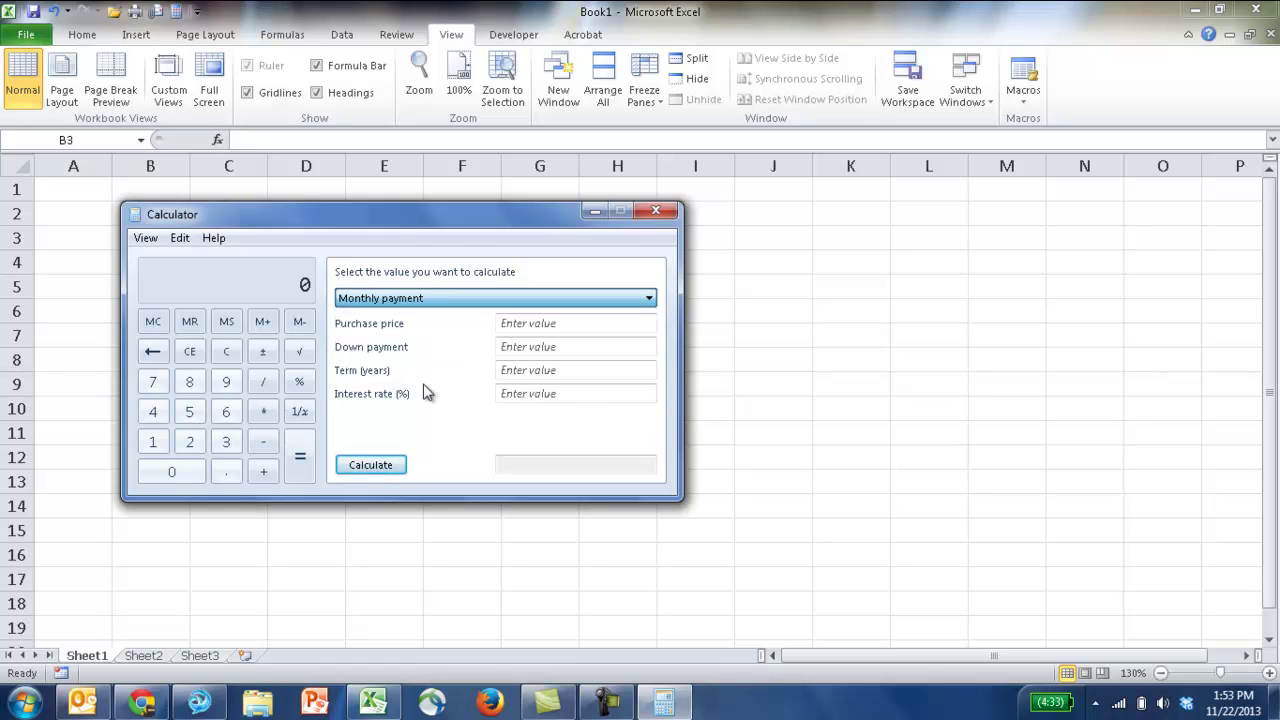
Enter price 300000, down payment 60000, 30 years, 3% interest; calculate 1011.849680950681 monthly
click(520, 326)
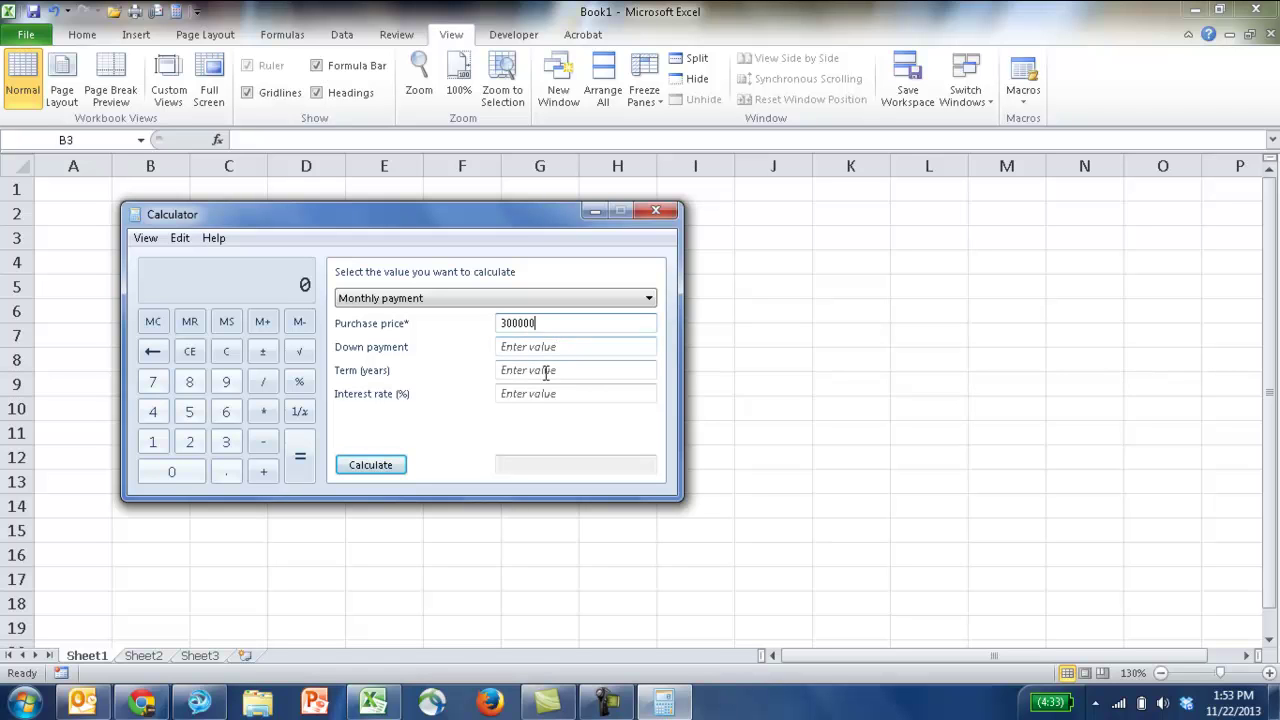
click(550, 347)
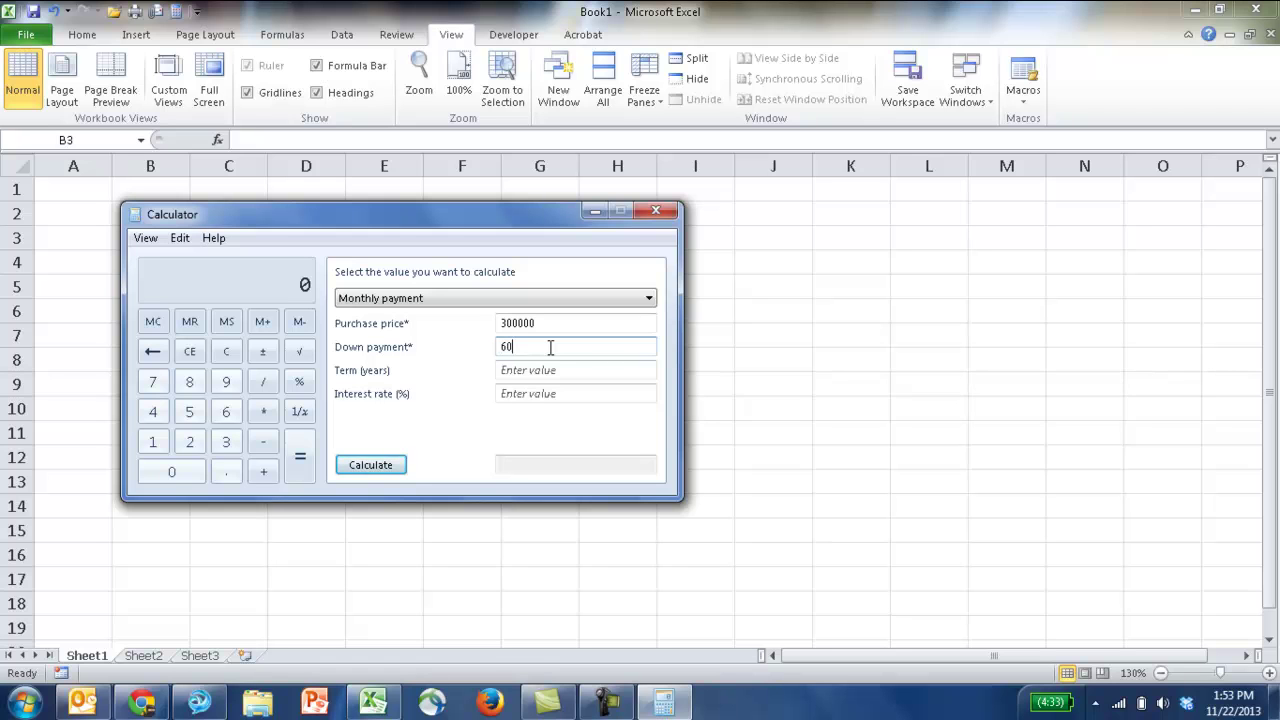
click(551, 366)
click(557, 396)
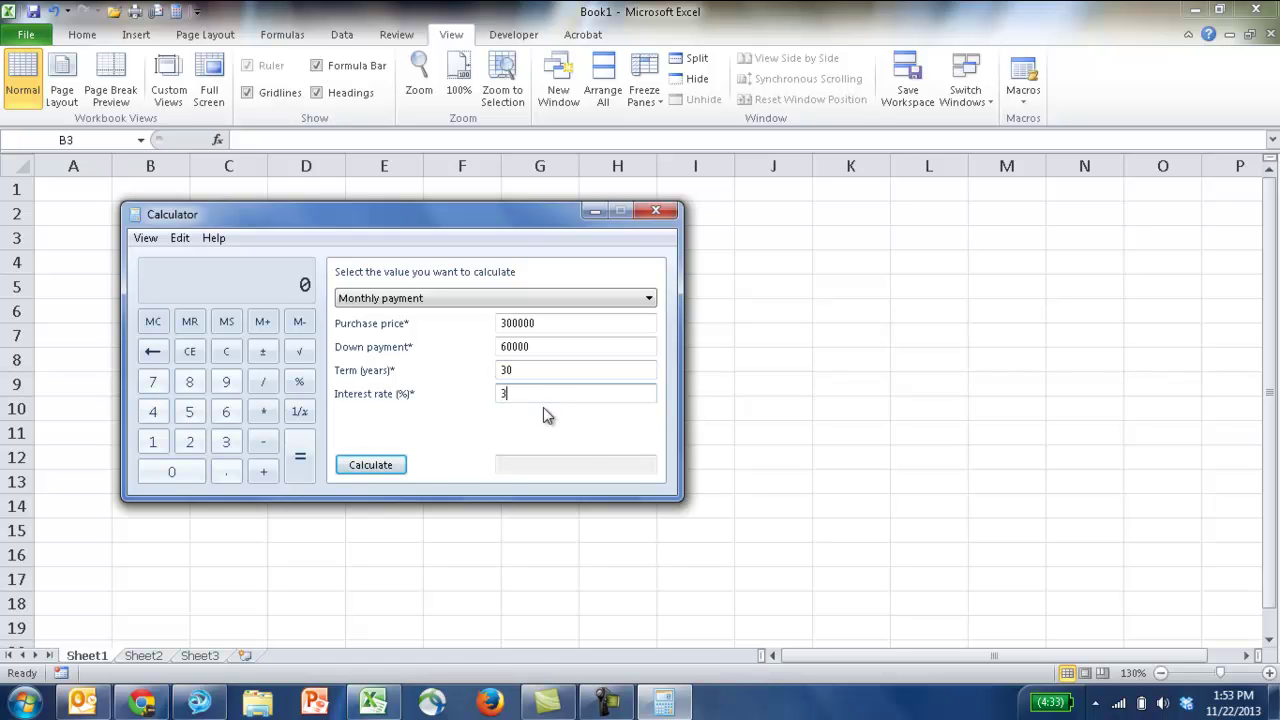
click(395, 465)
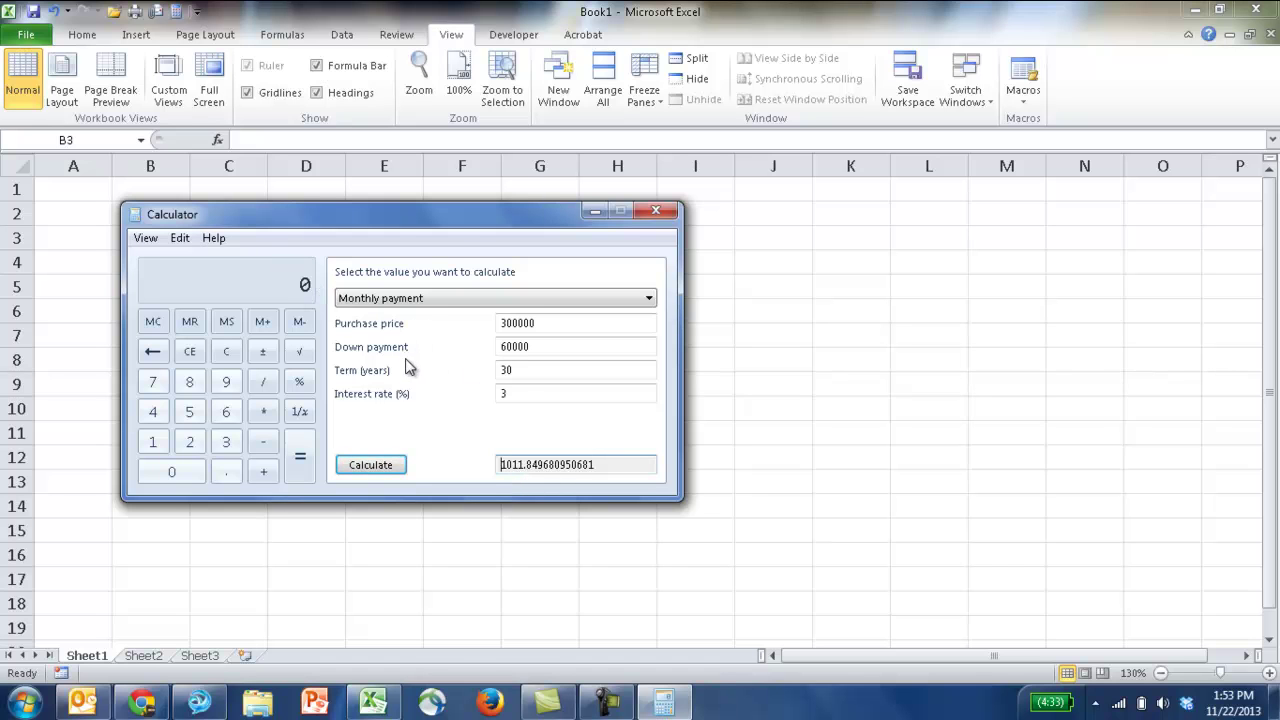
drag(446, 226, 672, 195)
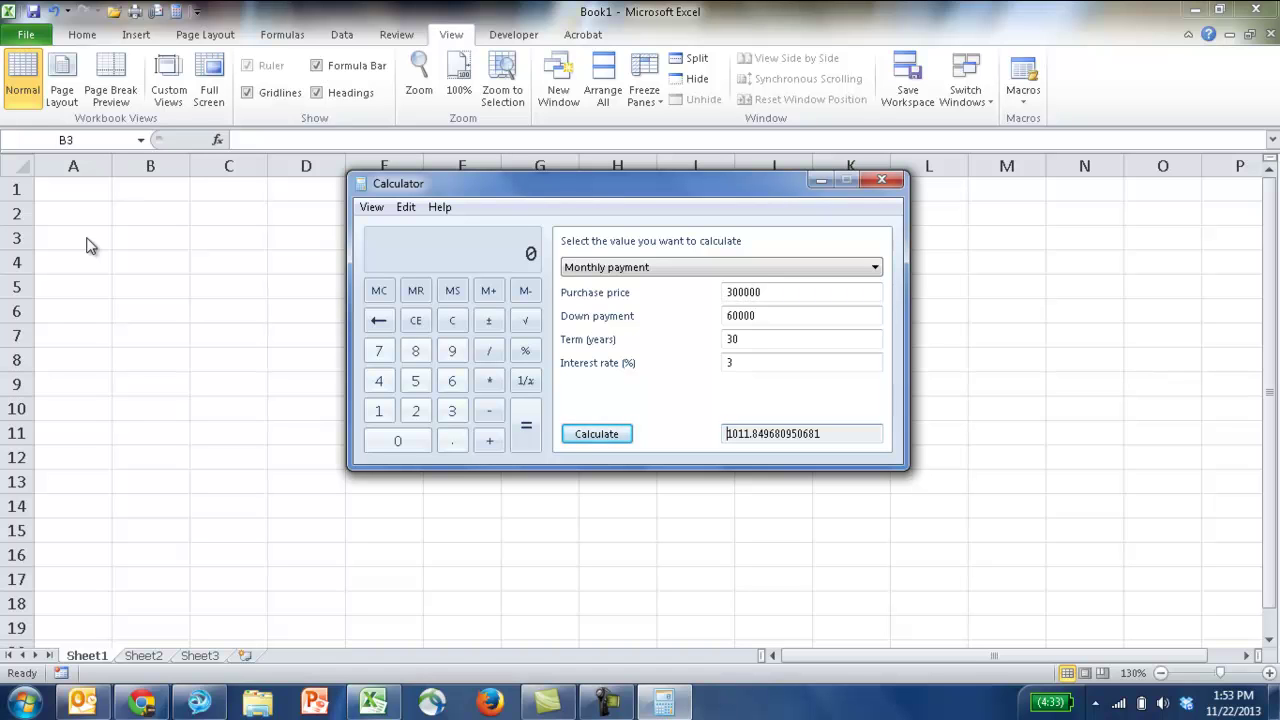
drag(423, 183, 383, 216)
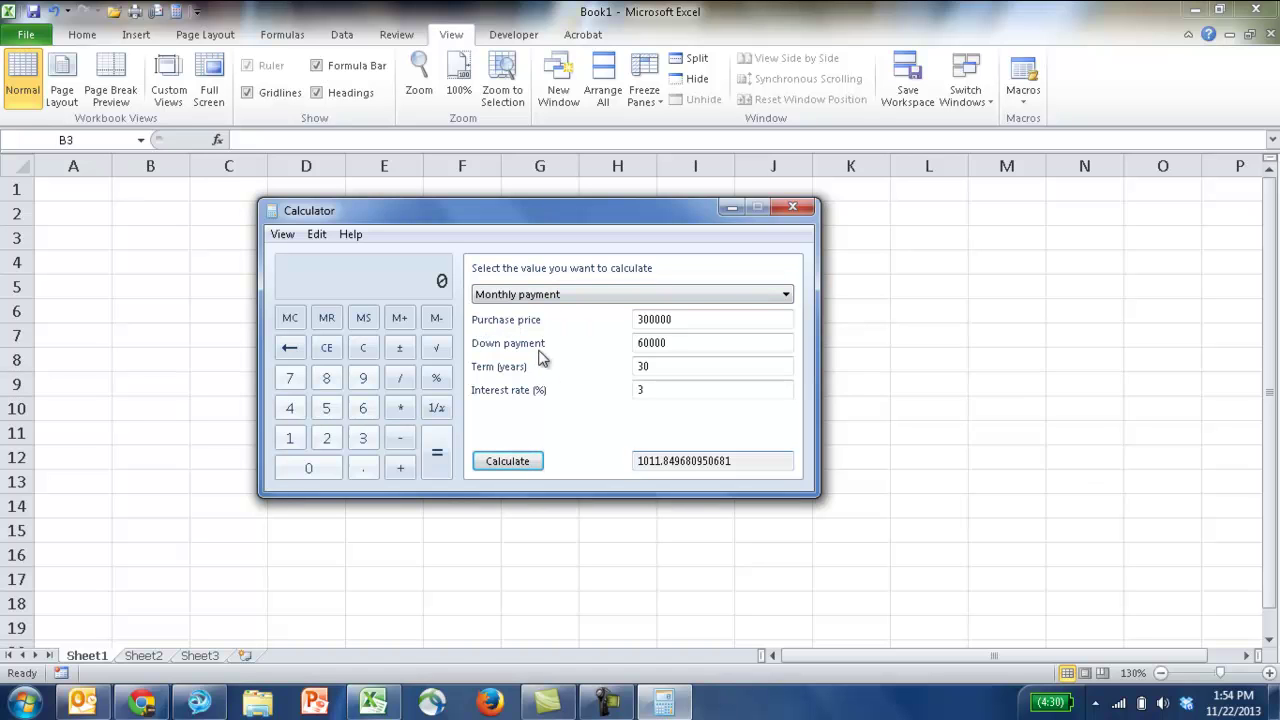
Switch to the Vehicle lease worksheet and look at its calculable values
click(283, 235)
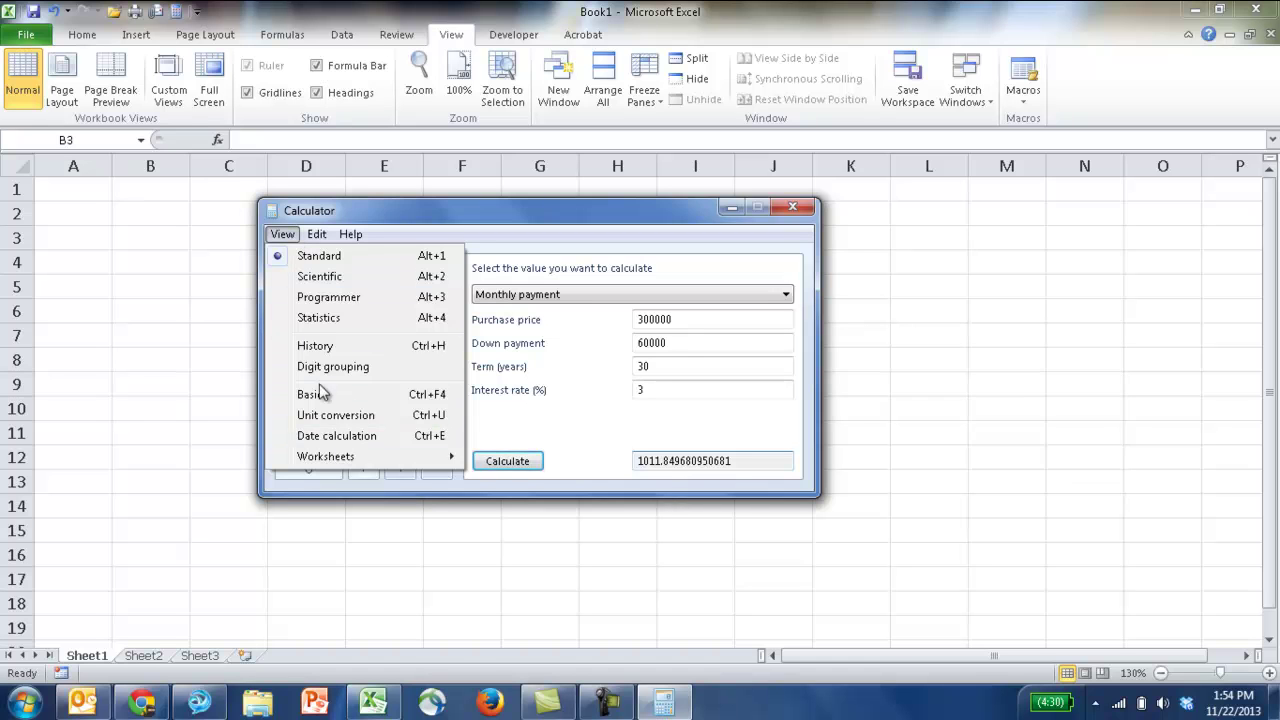
mouse_move(423, 457)
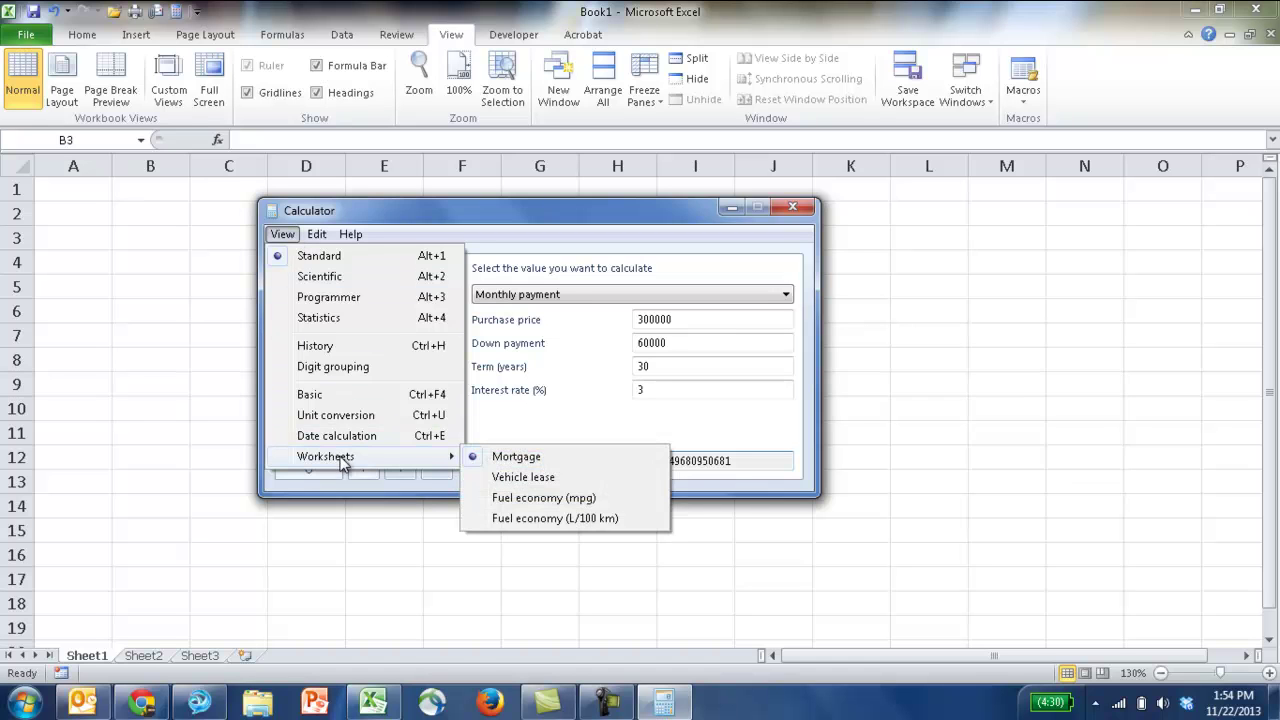
click(540, 477)
click(540, 296)
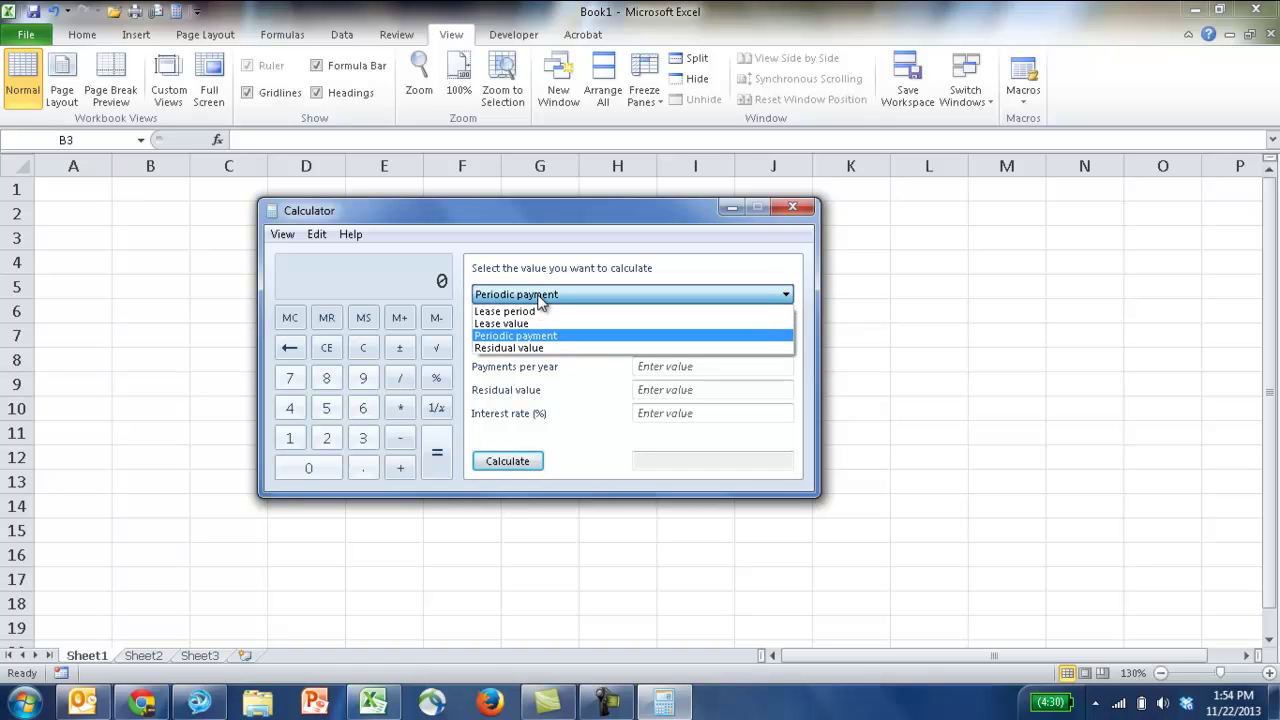
click(282, 240)
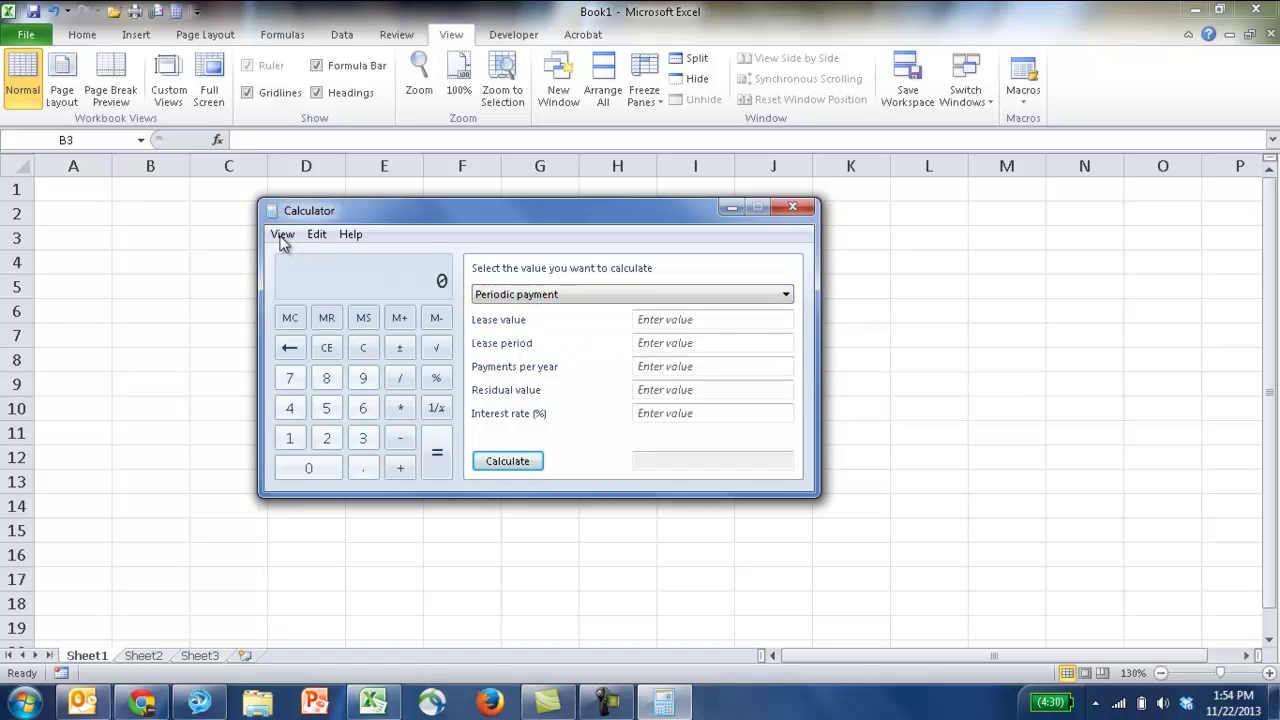
Switch to the Fuel economy (mpg) worksheet, then to Fuel economy (L/100 km)
click(282, 236)
mouse_move(343, 460)
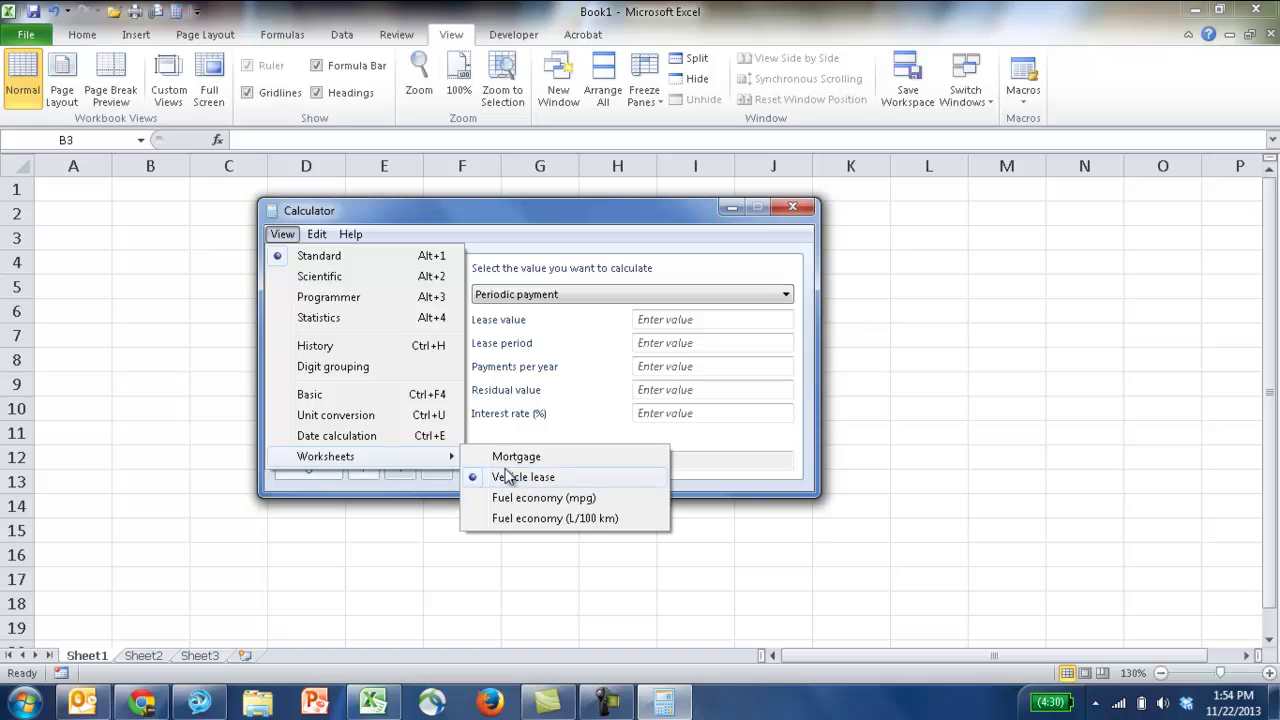
click(522, 497)
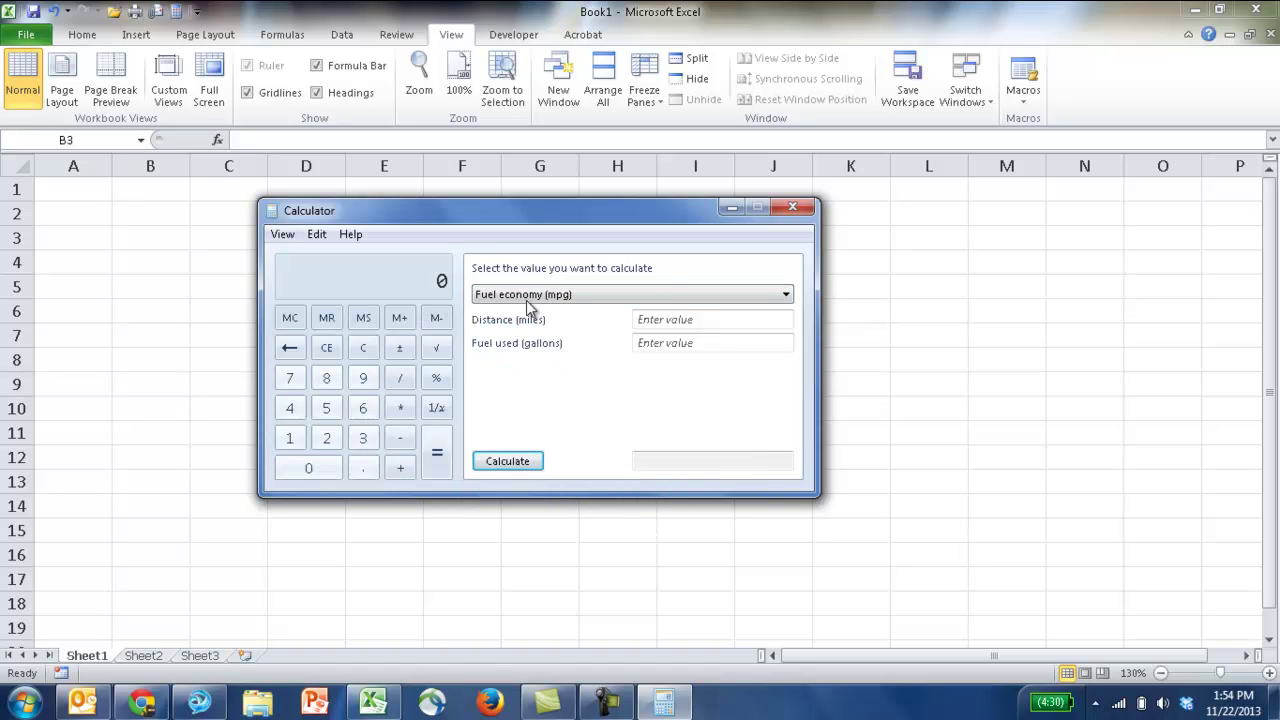
click(280, 236)
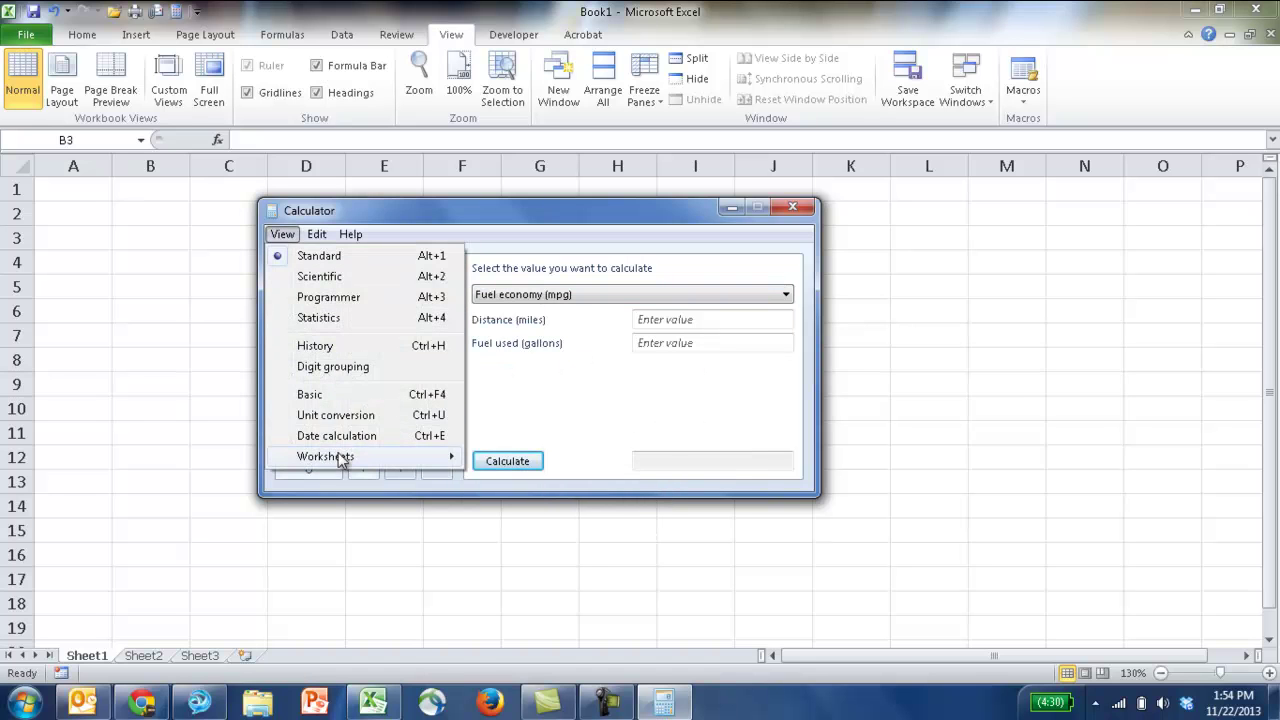
mouse_move(343, 458)
click(527, 518)
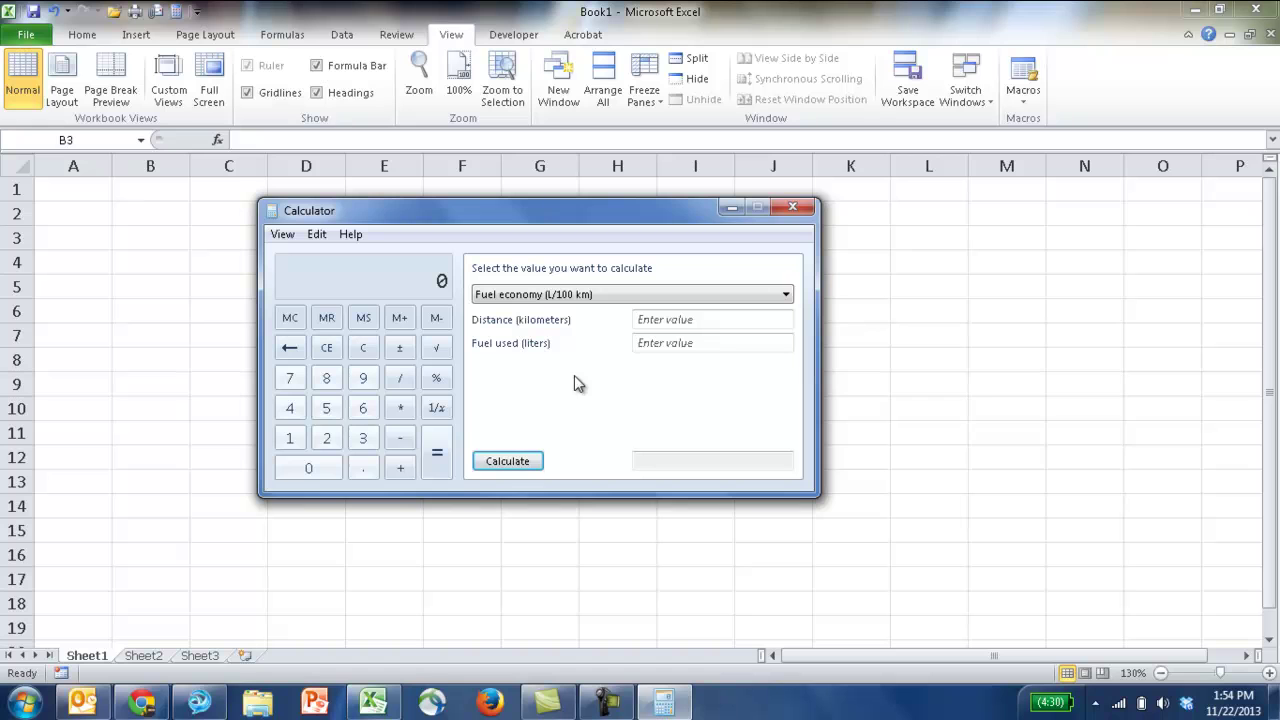
Step through Scientific and Programmer modes to Statistics mode, repositioning the window
click(283, 234)
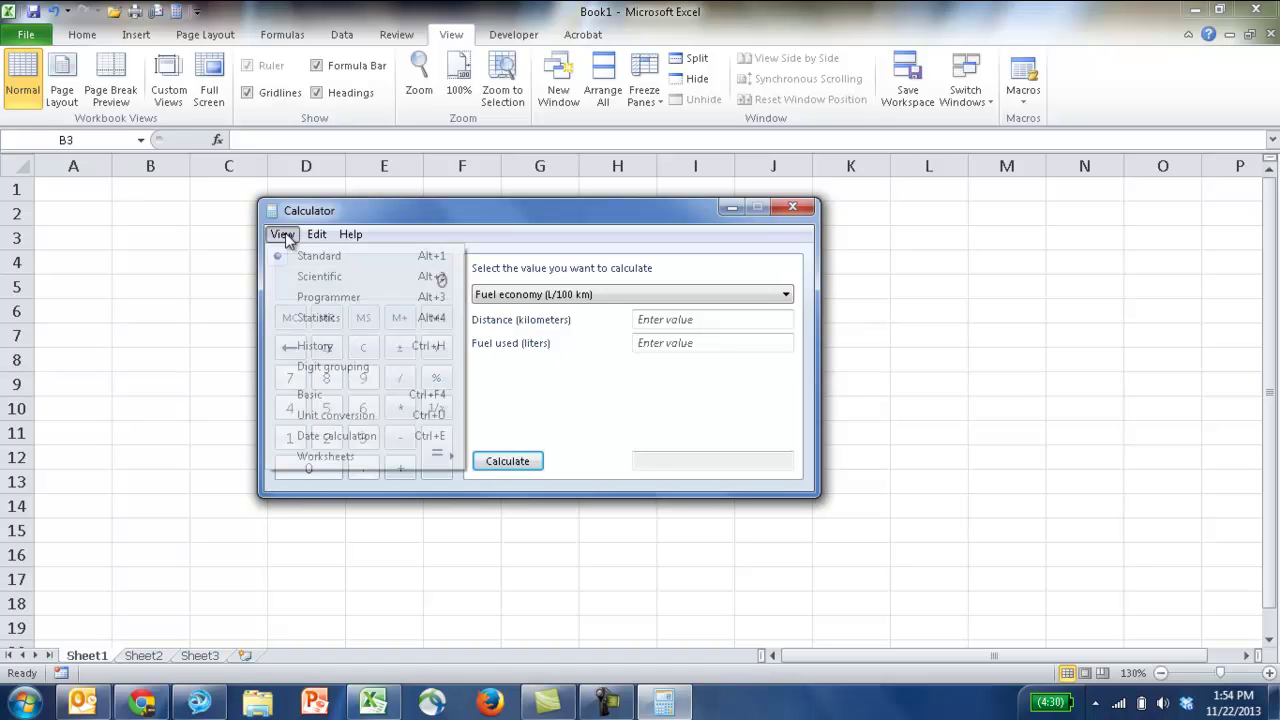
click(318, 276)
drag(603, 220, 543, 196)
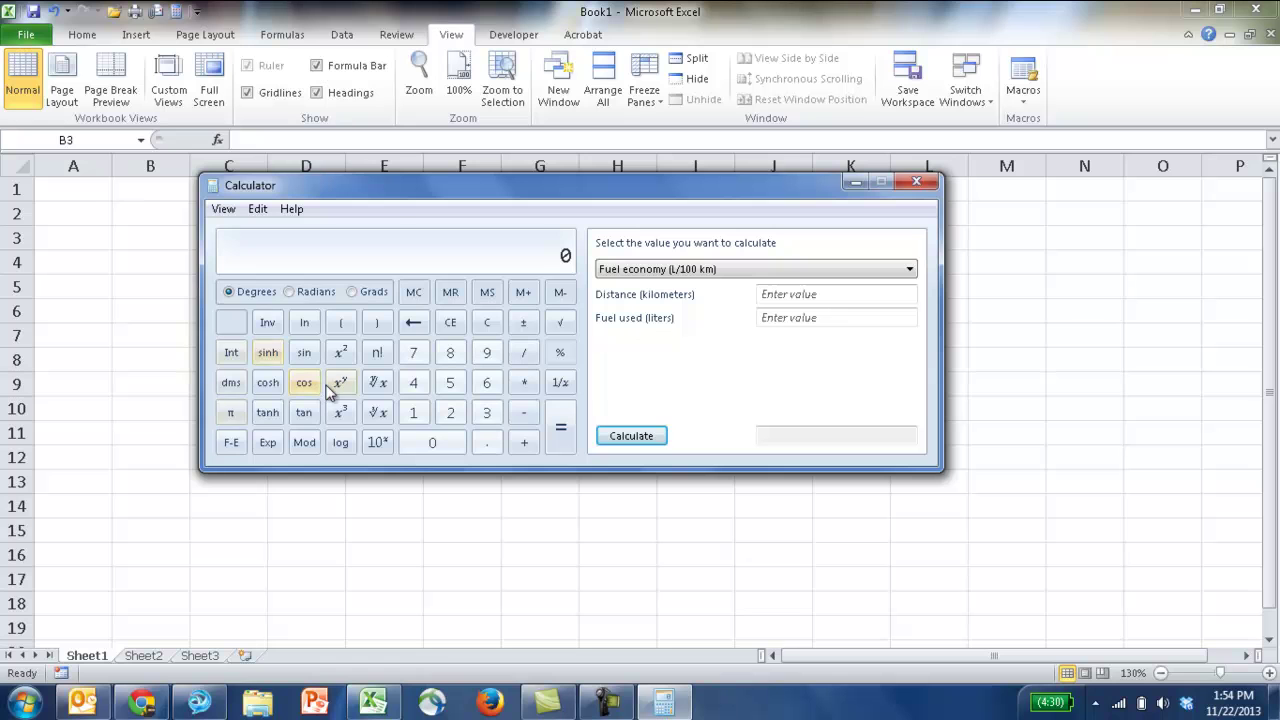
click(223, 210)
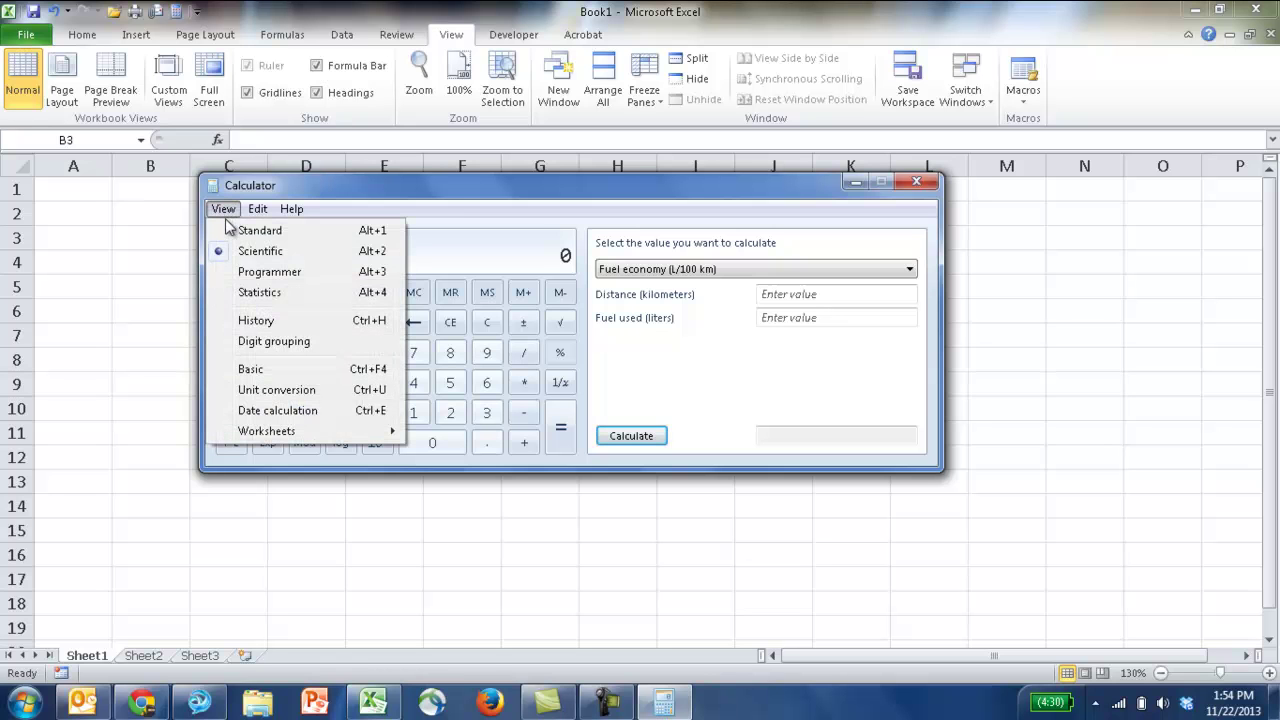
click(262, 272)
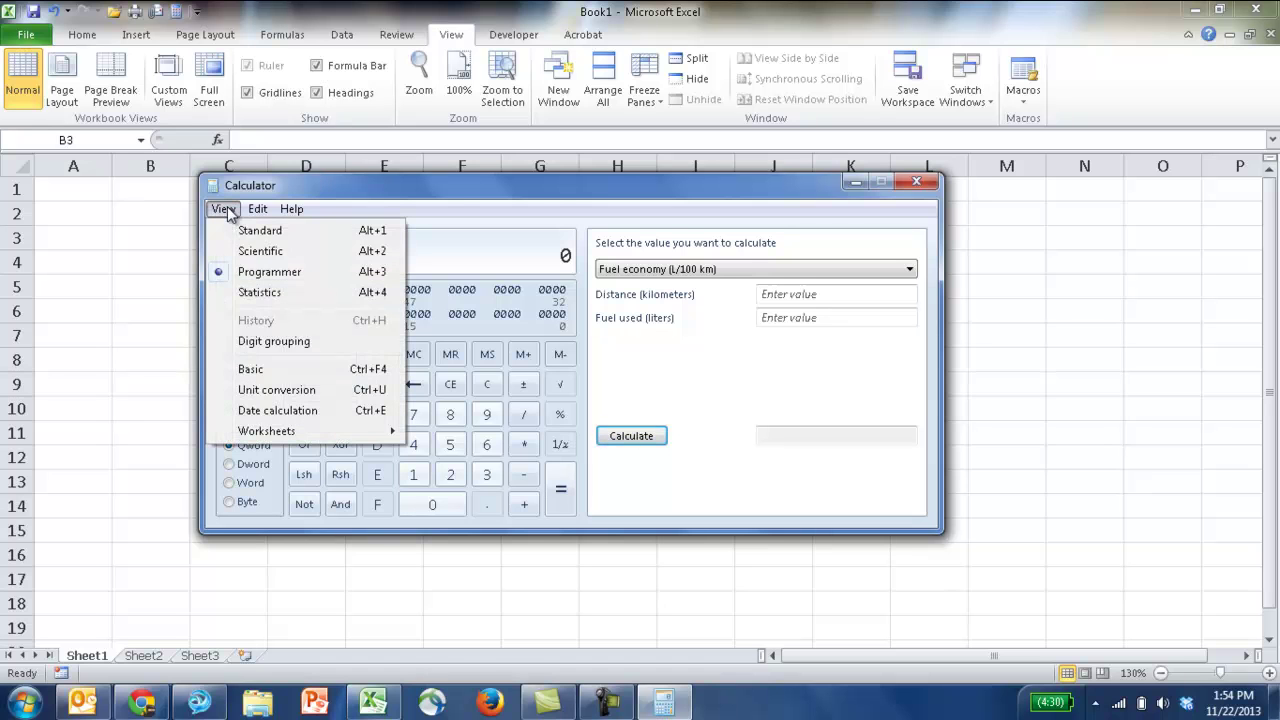
click(269, 299)
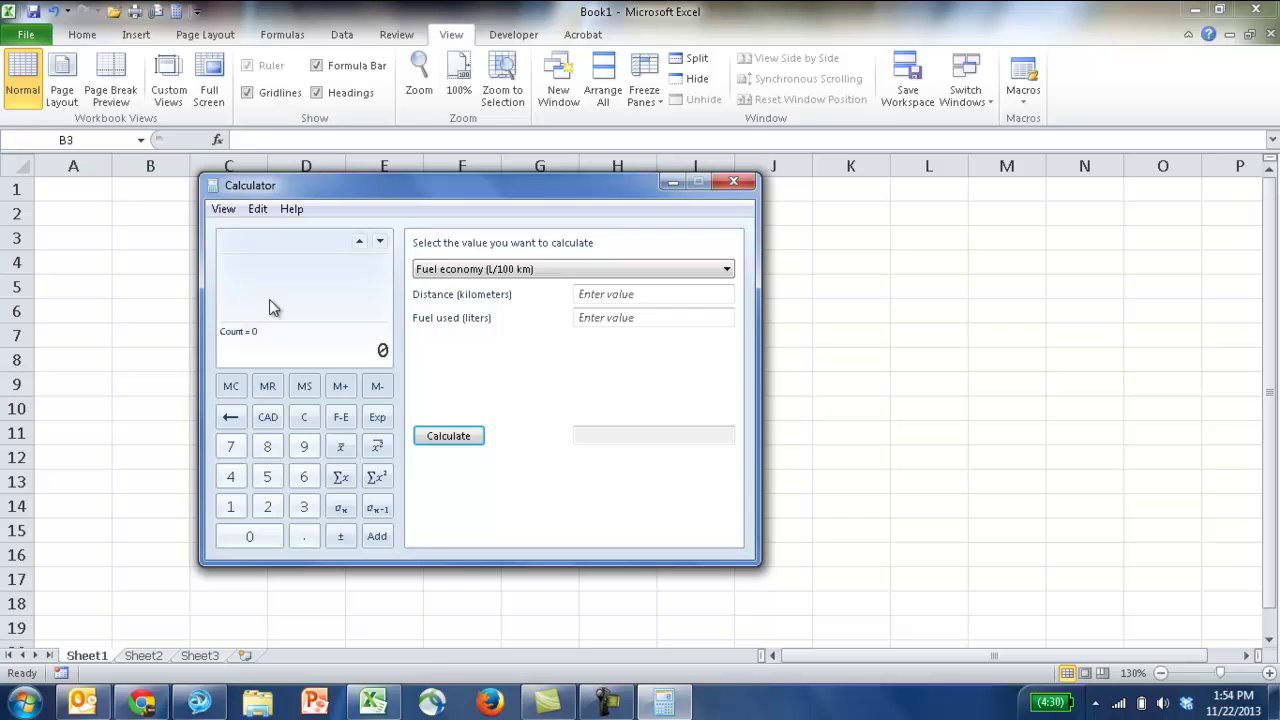
drag(421, 188, 540, 124)
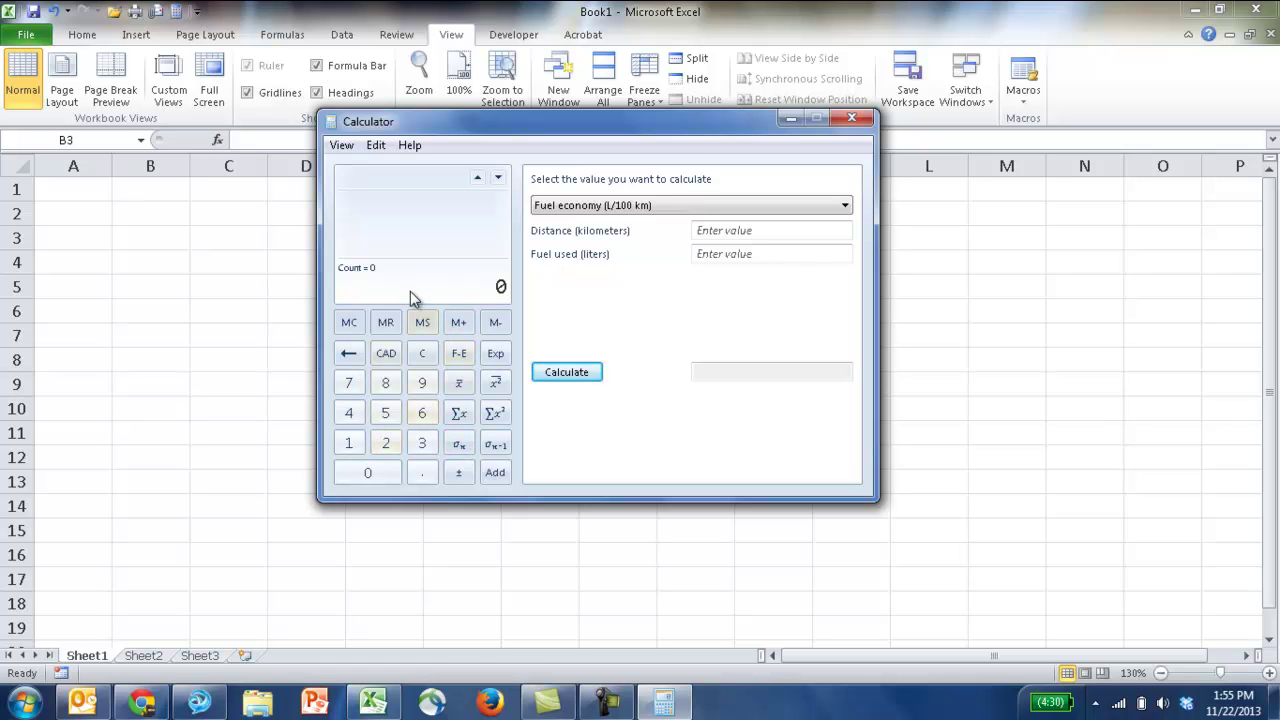
Switch to unit conversion and choose Length as the unit type
click(342, 146)
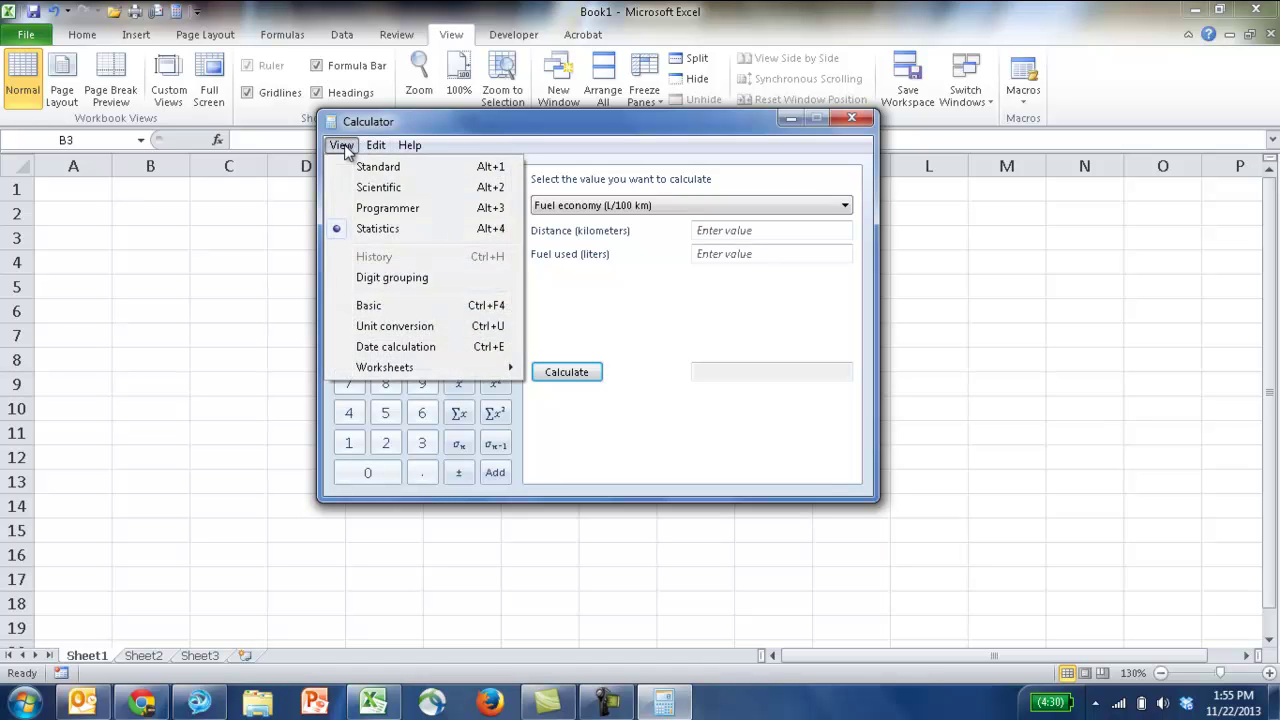
click(392, 328)
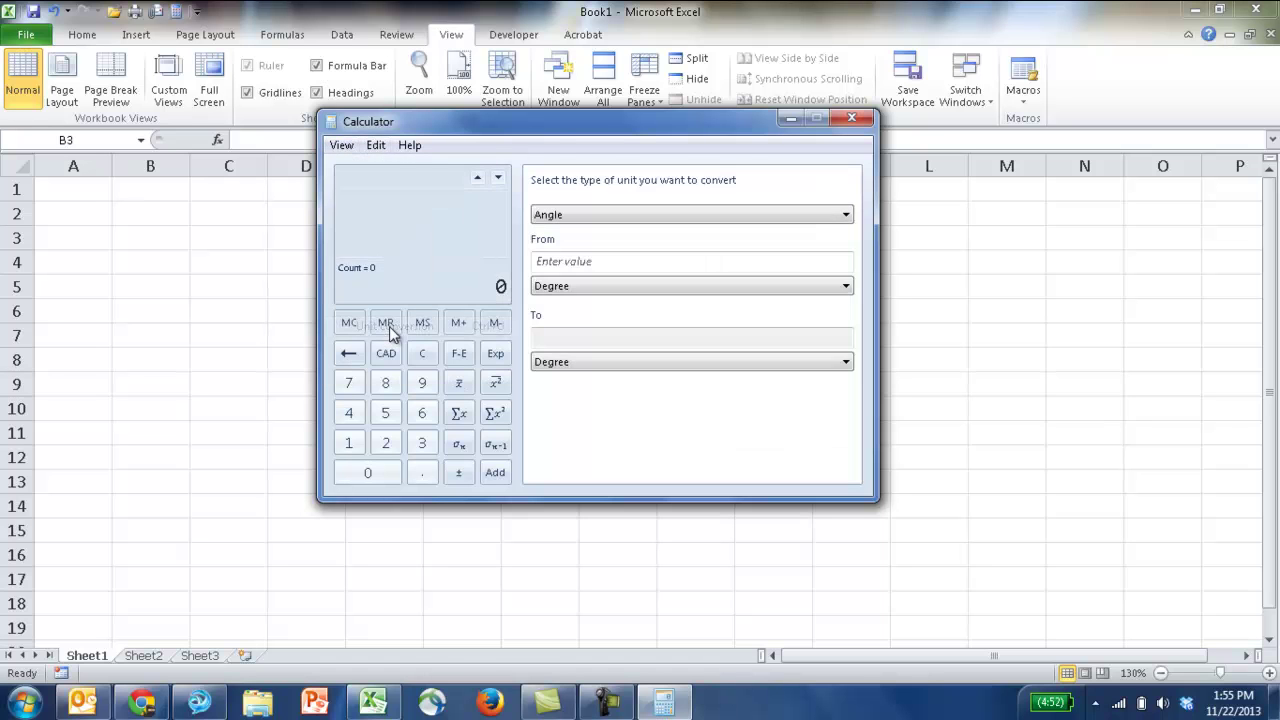
click(585, 215)
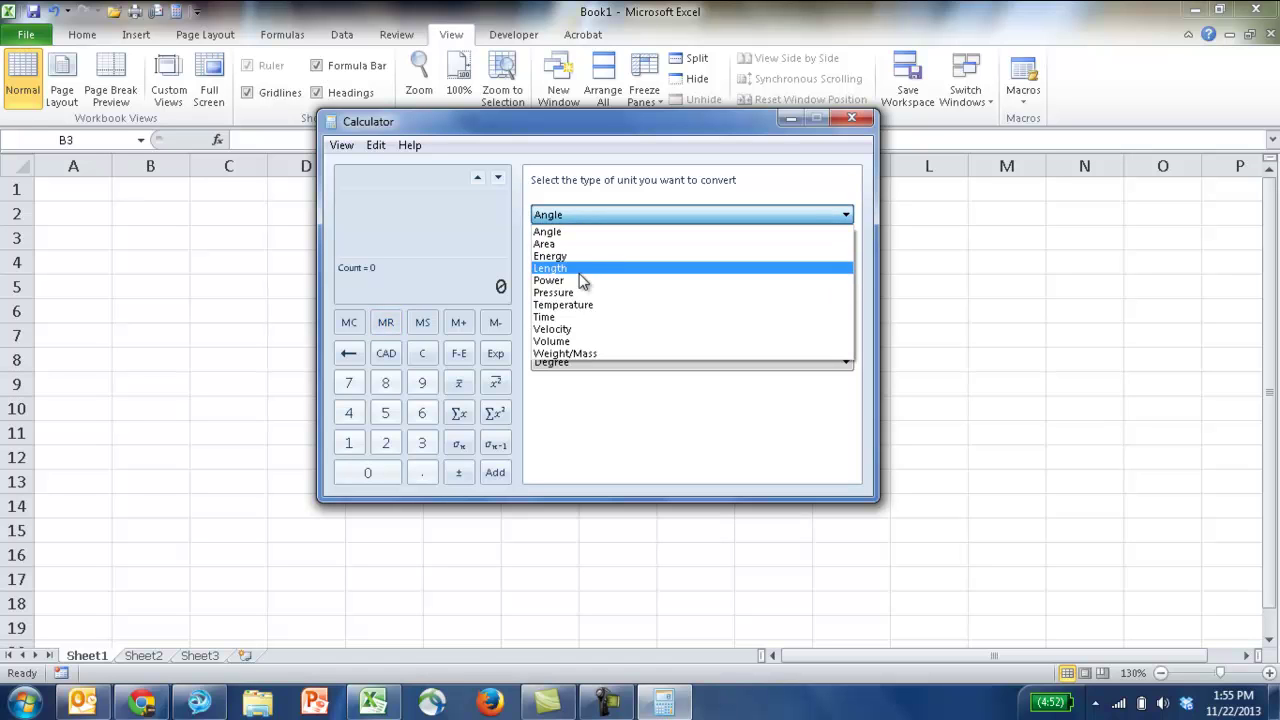
click(622, 406)
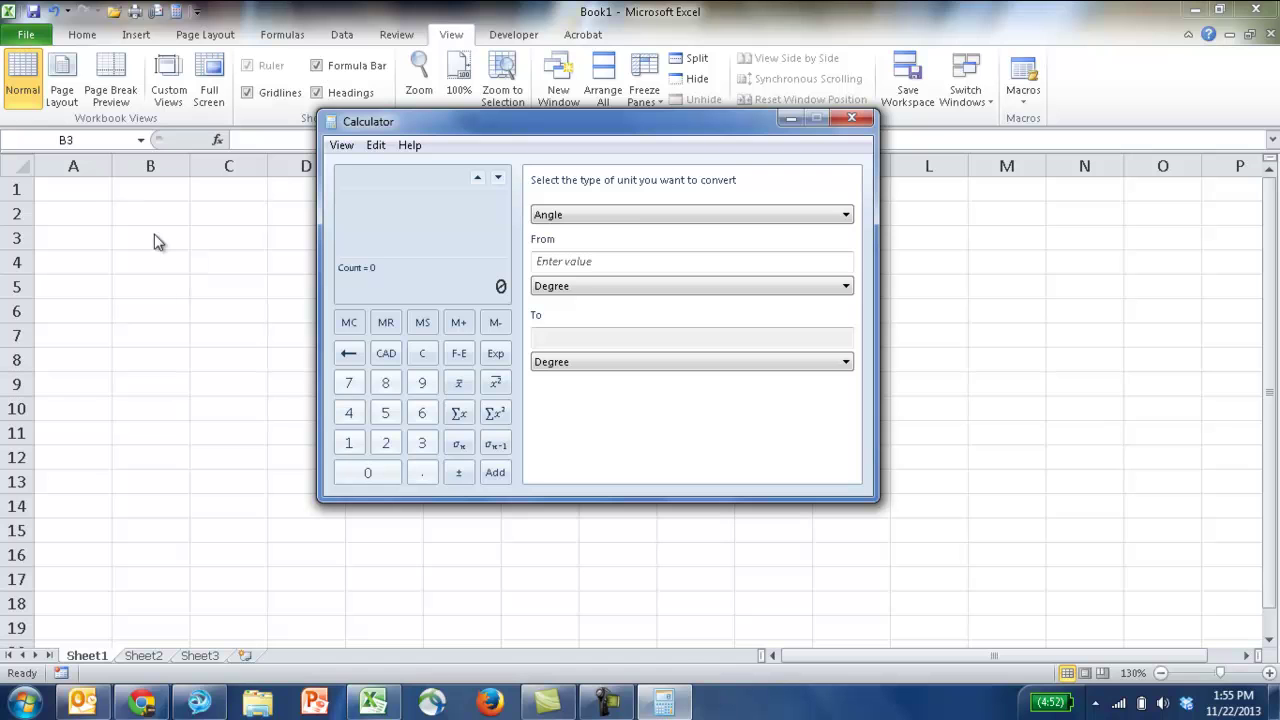
click(621, 215)
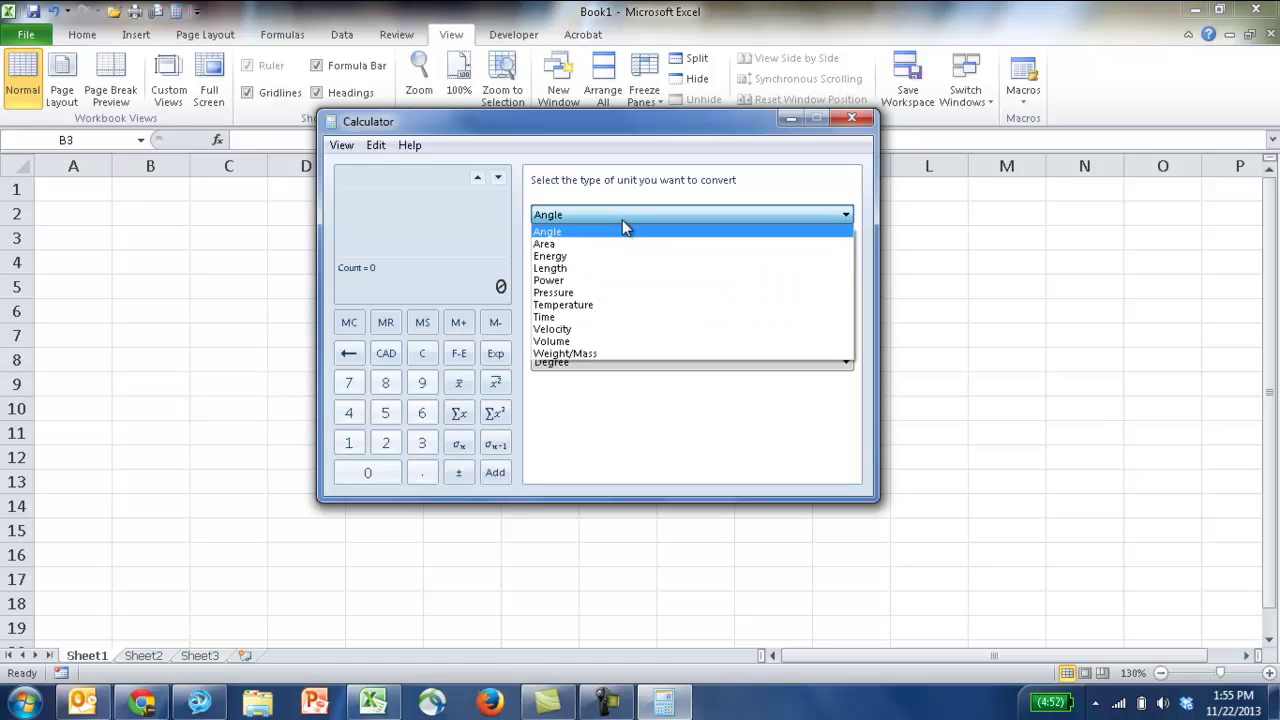
click(620, 268)
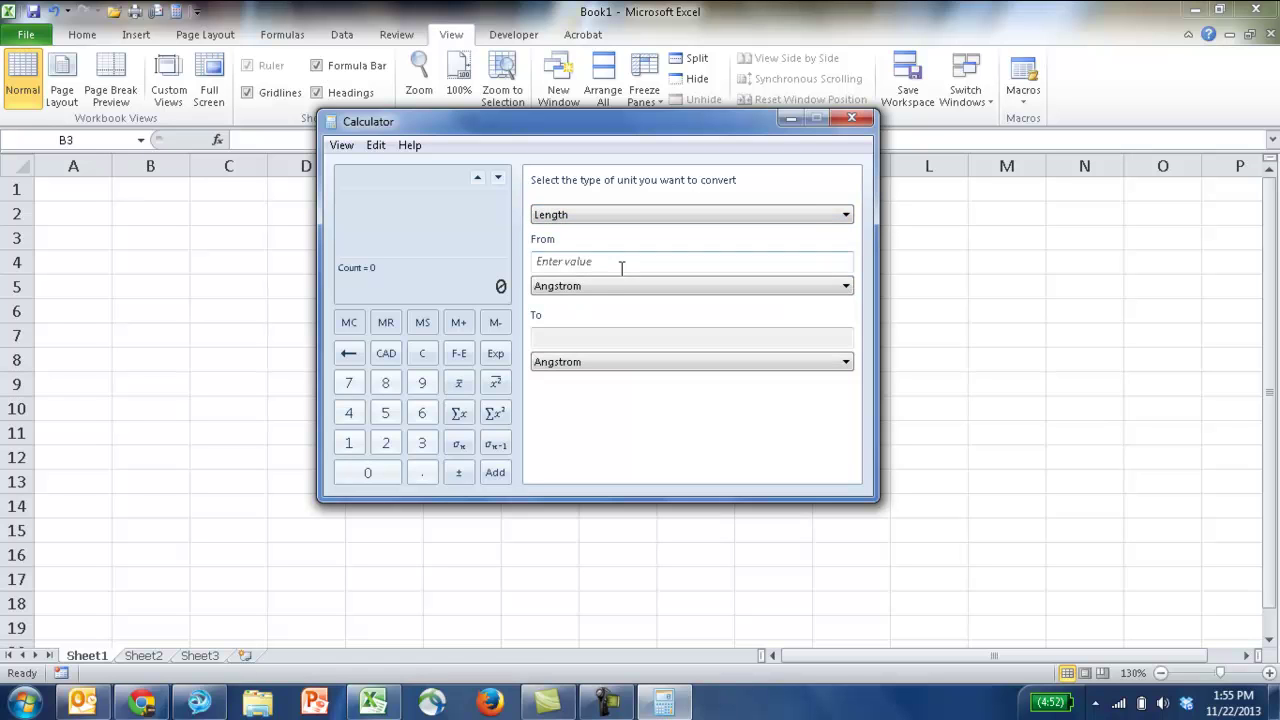
Convert 1 Centimeters to Meter, giving 0.01
click(606, 262)
text(1)
click(603, 287)
click(601, 314)
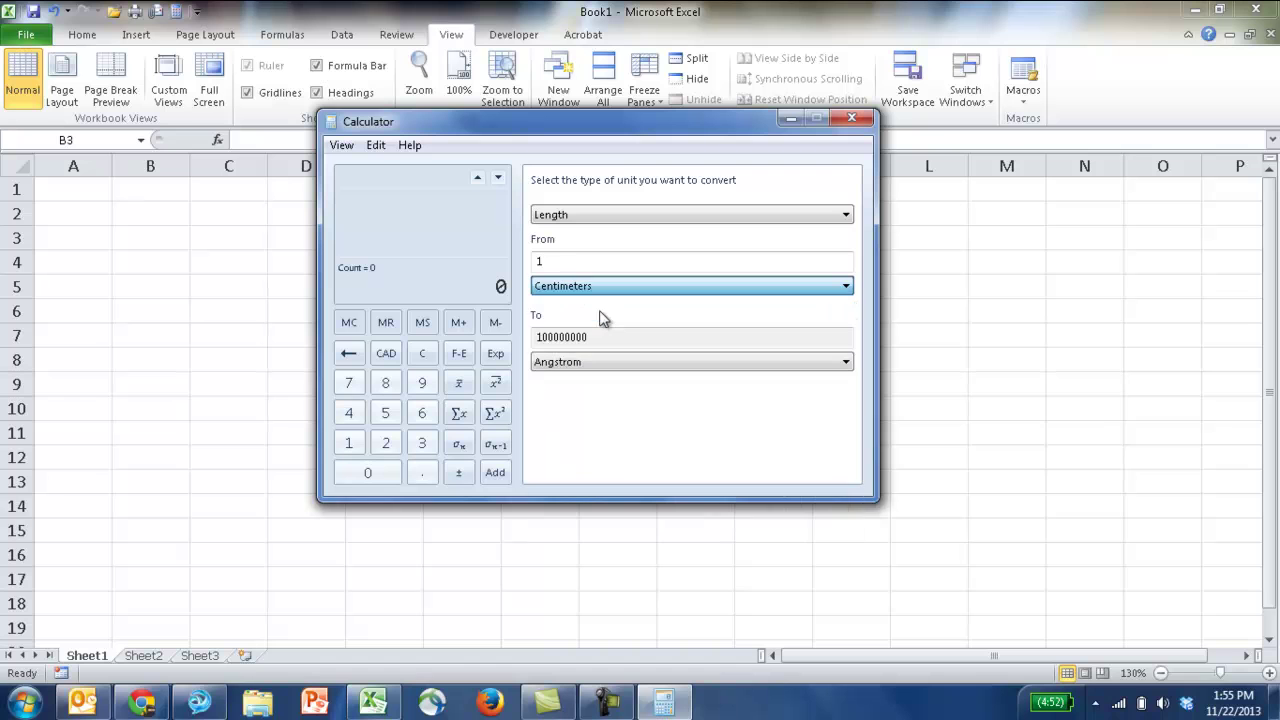
click(587, 362)
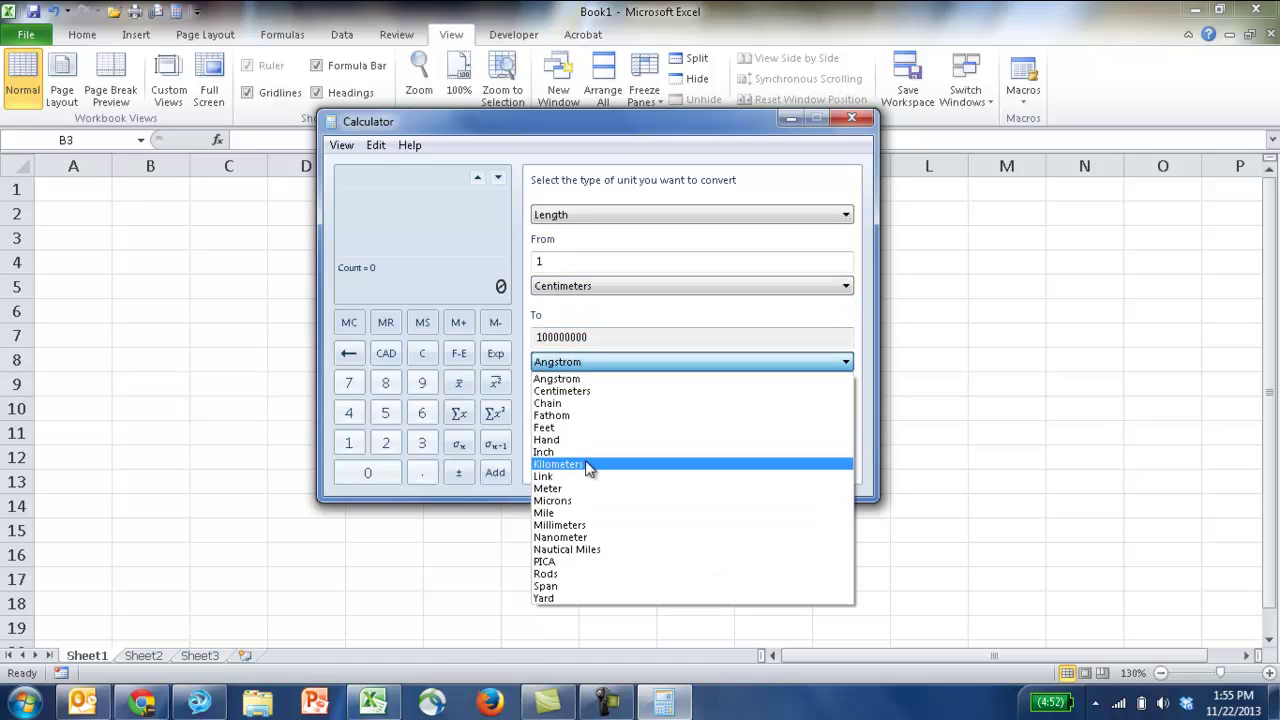
click(592, 487)
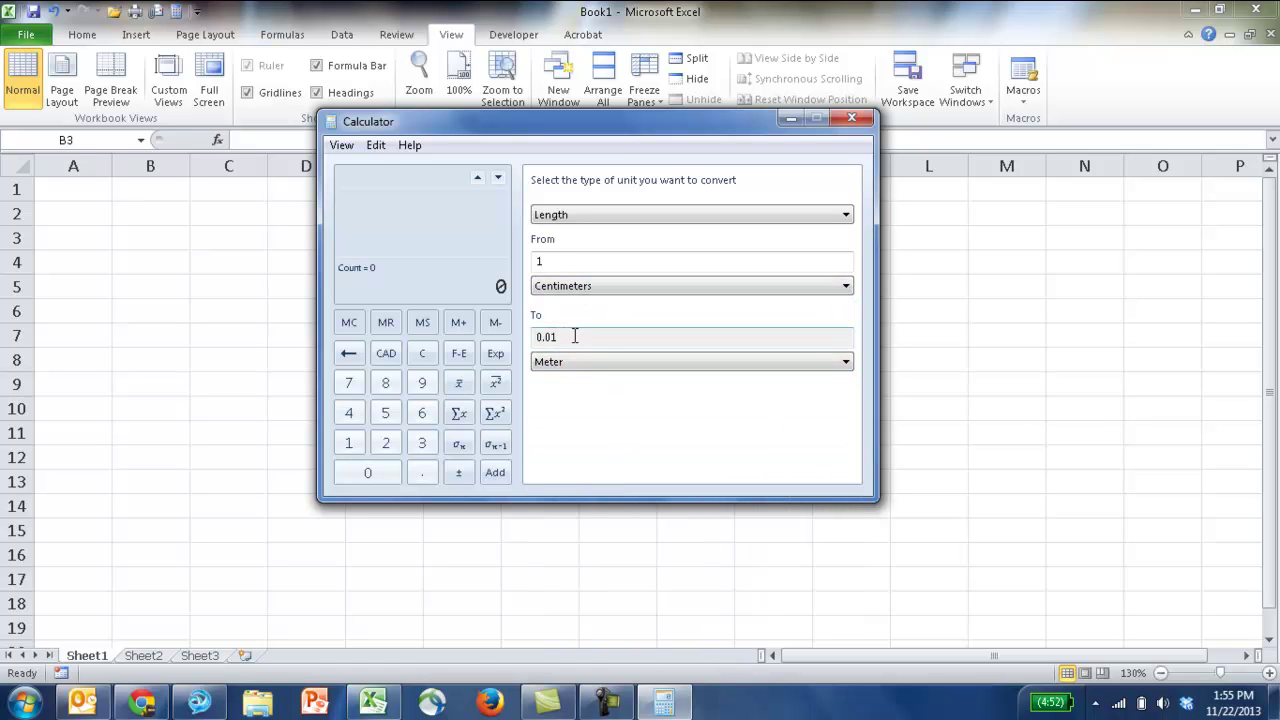
click(342, 145)
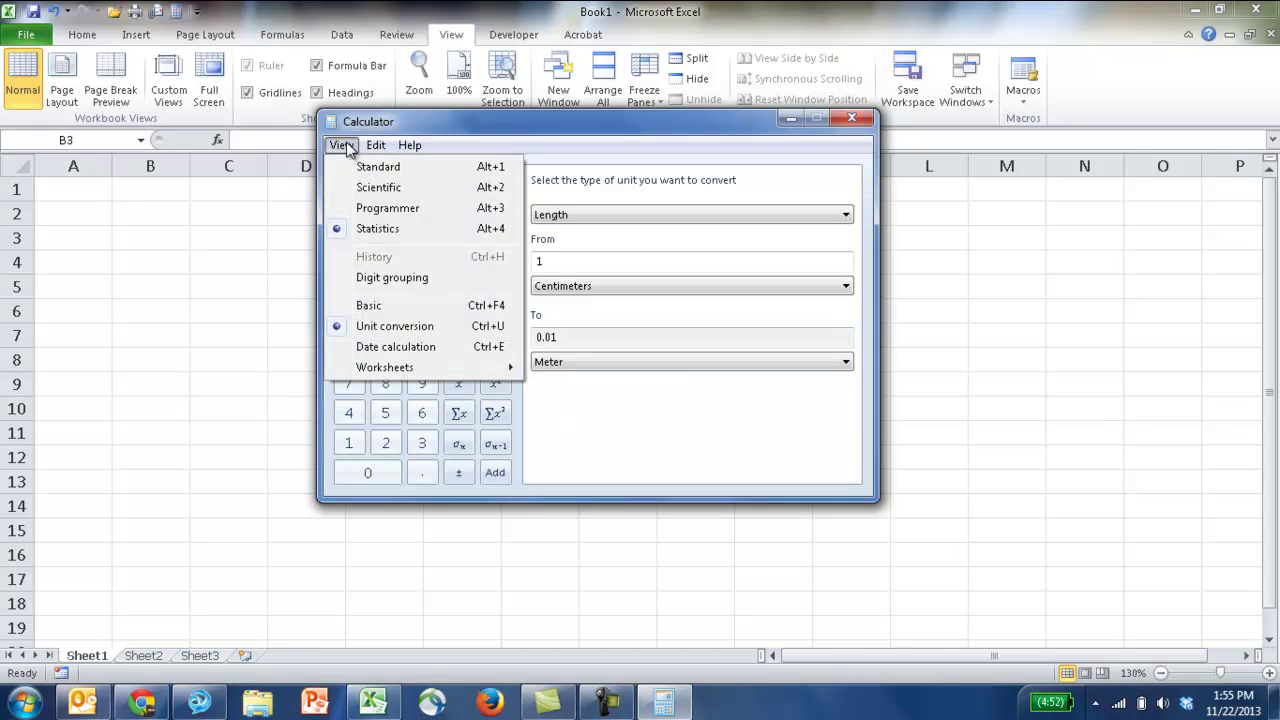
Calculate the difference from 8/20/2013 to 11/22/2013: 3 months, 2 days (94 days)
click(386, 350)
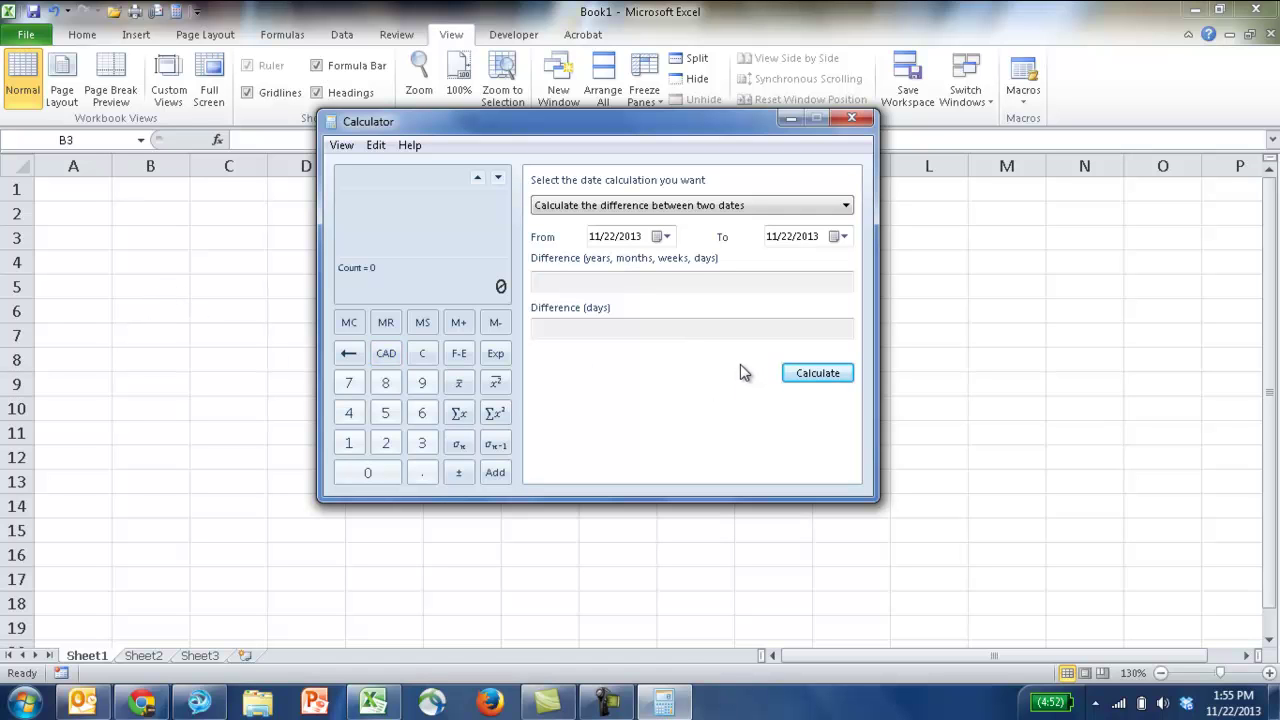
click(664, 237)
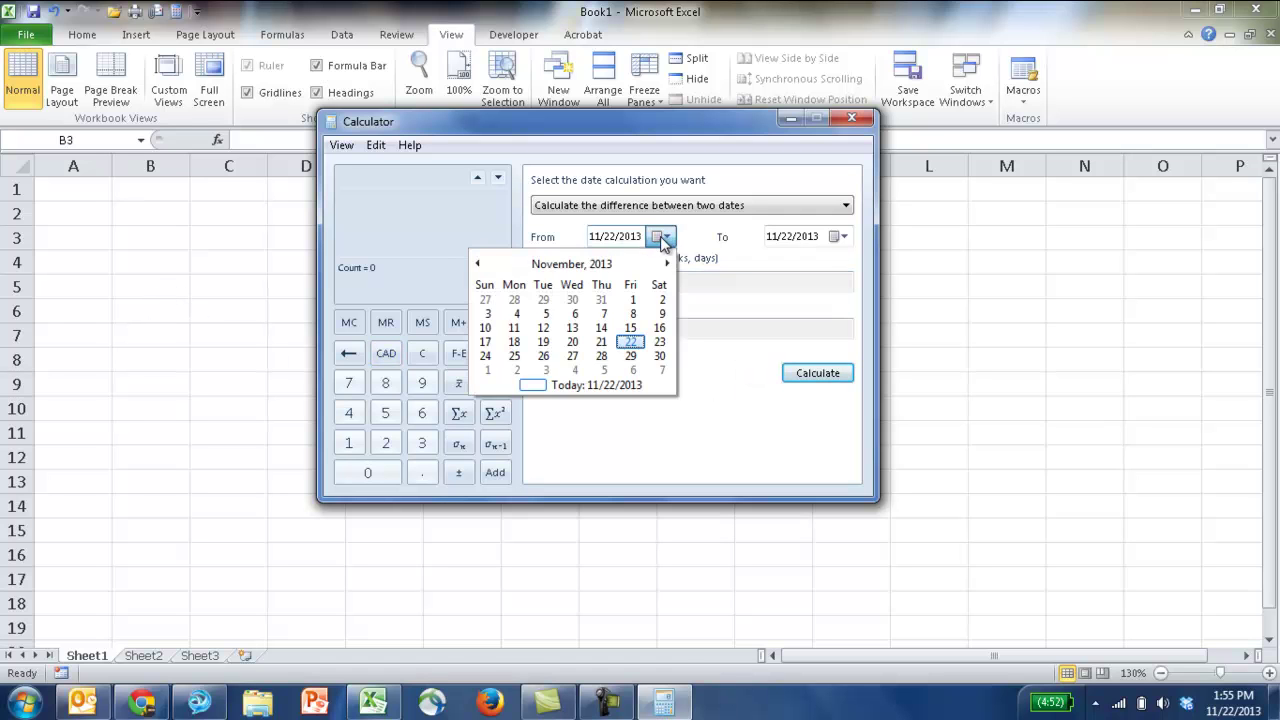
click(478, 264)
click(478, 264)
click(478, 264)
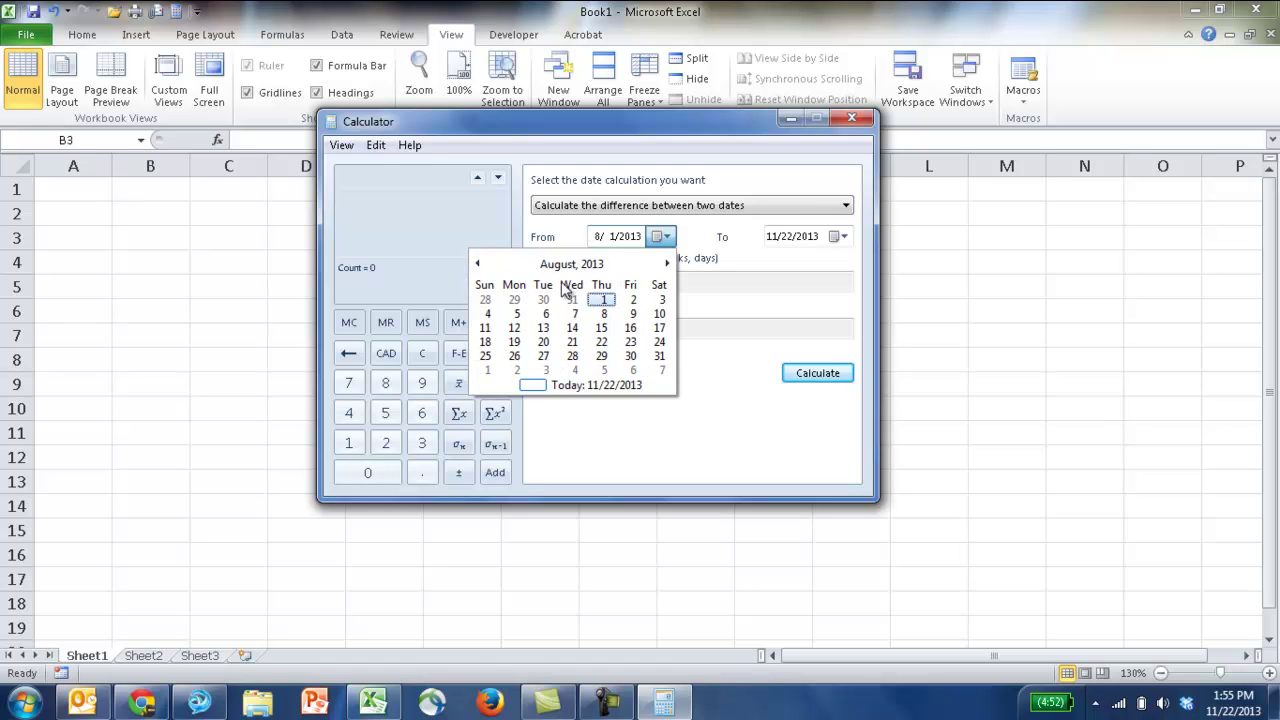
click(543, 342)
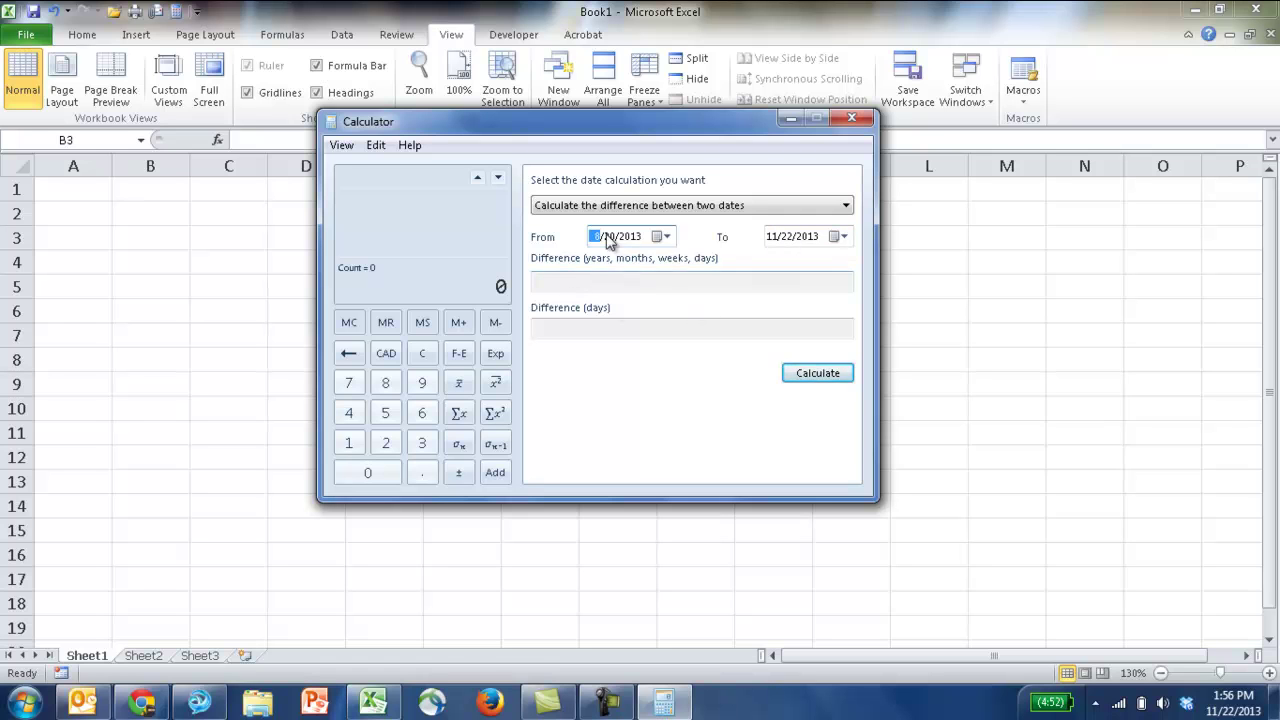
click(815, 374)
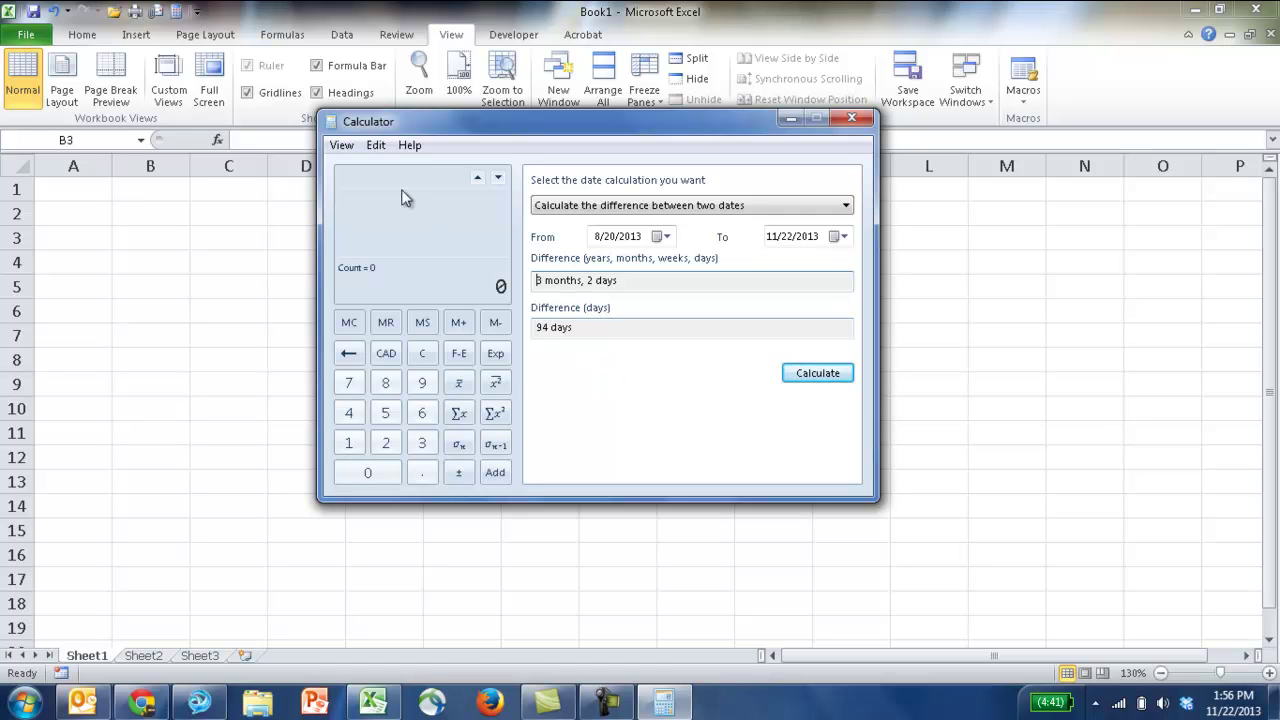
click(342, 146)
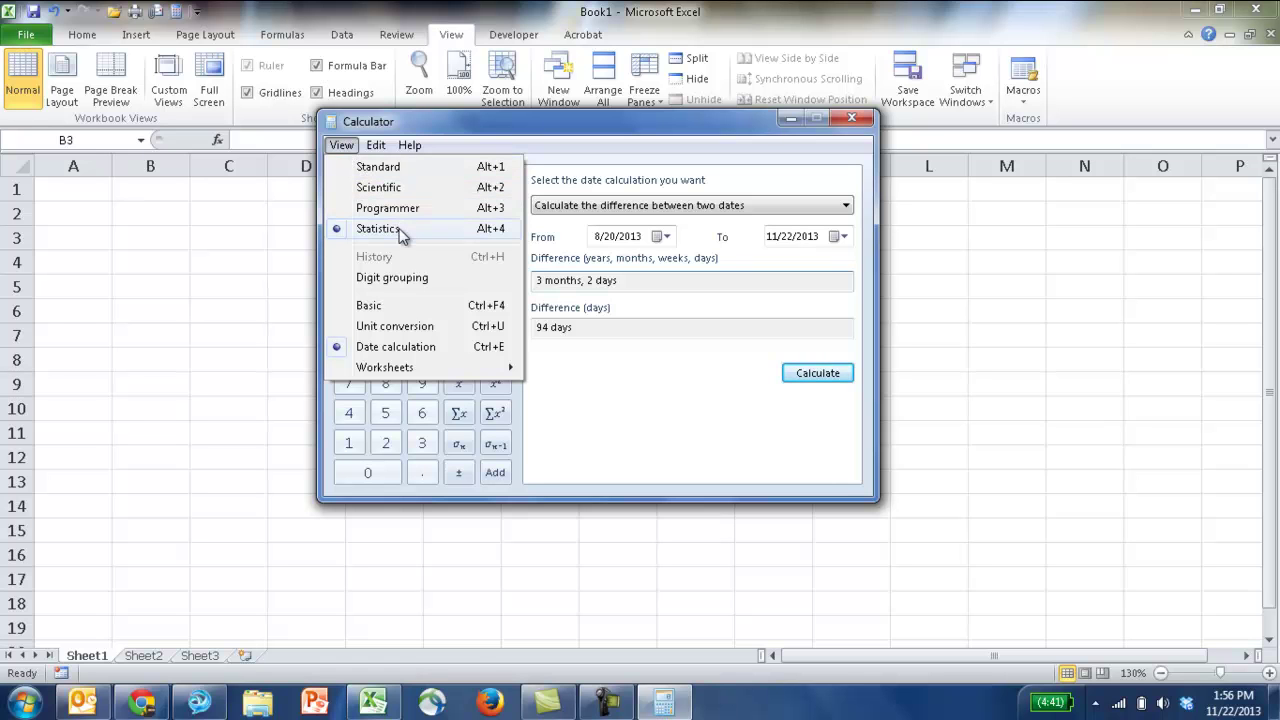
Switch to Standard view, hide the side panel, and move the calculator lower-left
click(389, 170)
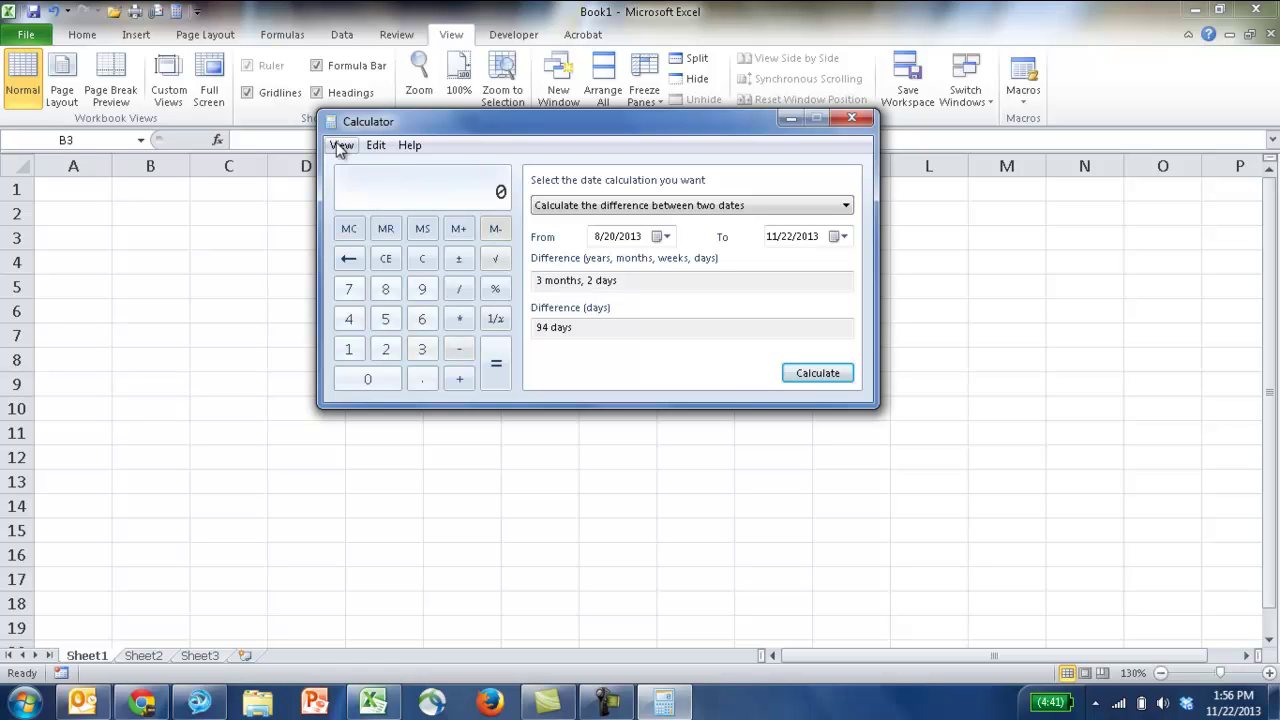
click(341, 145)
mouse_move(407, 369)
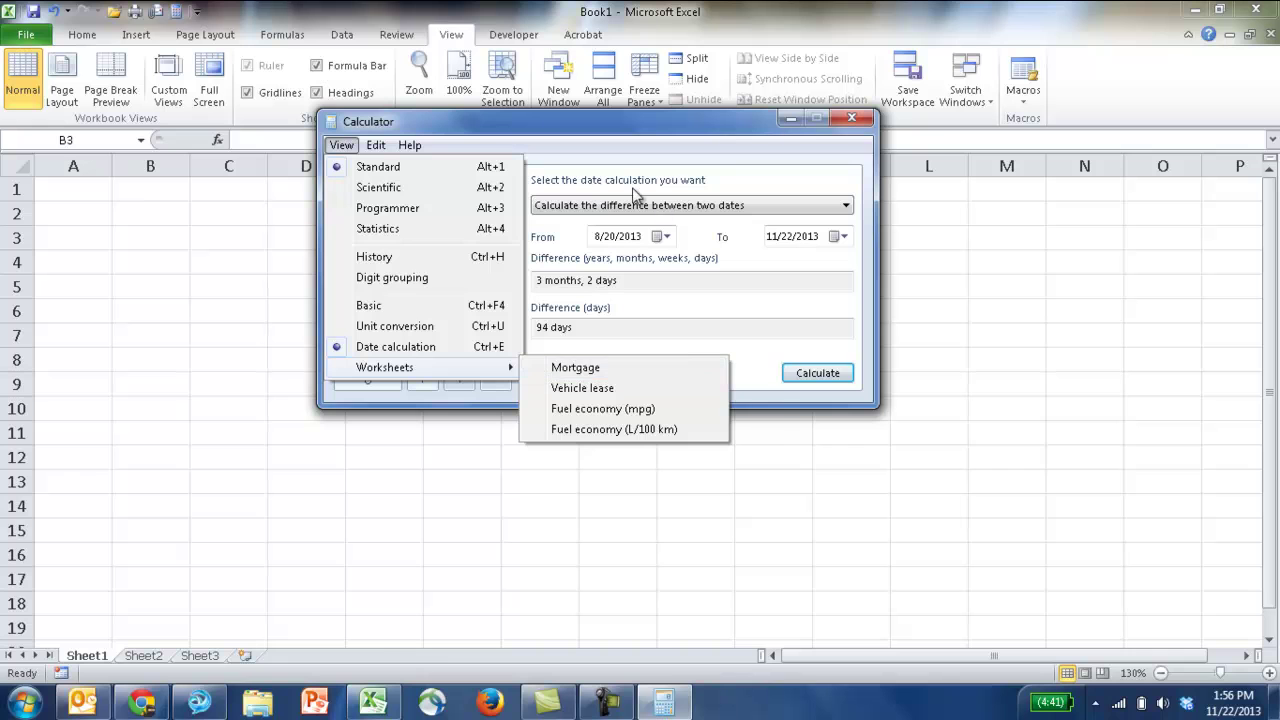
click(376, 305)
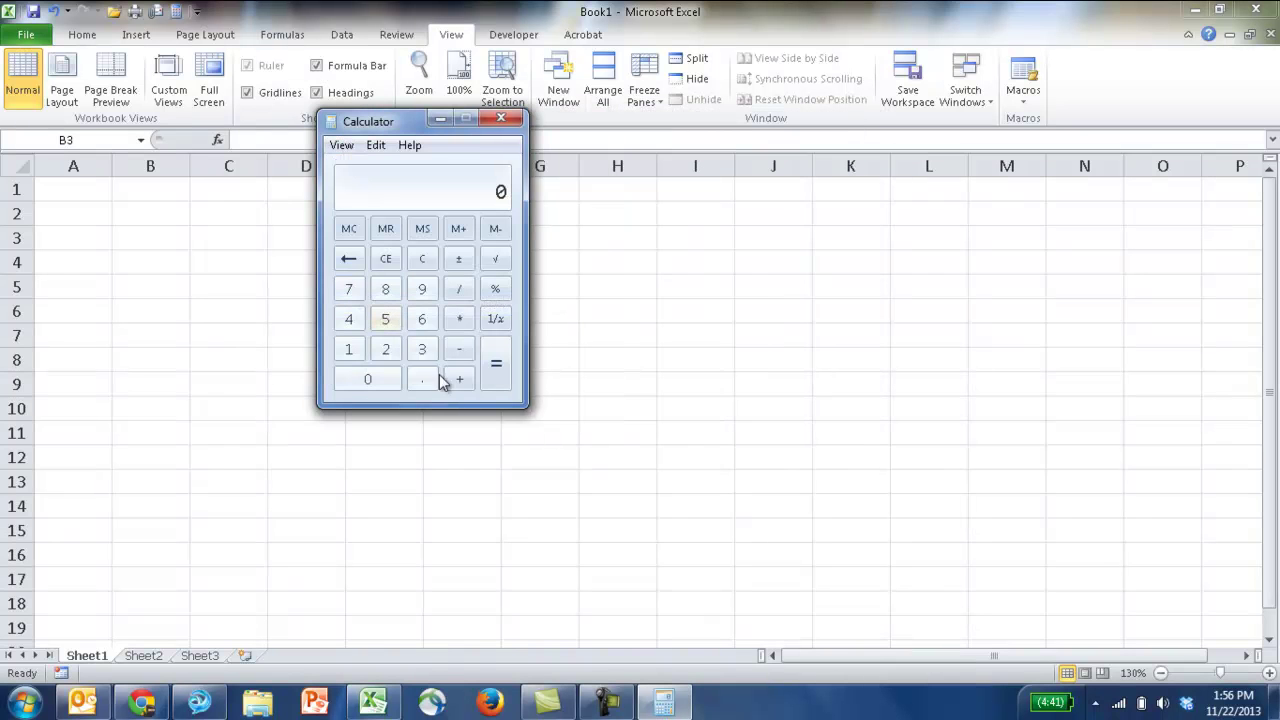
drag(393, 122, 253, 267)
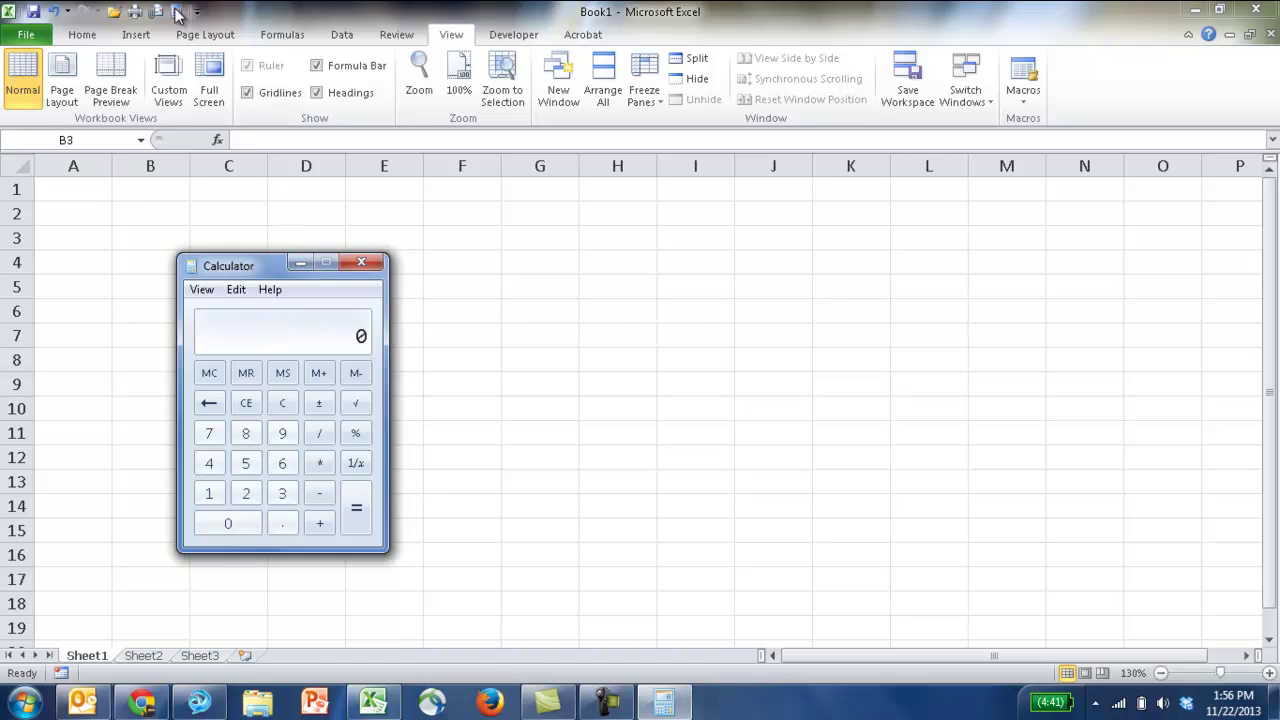
Bring Excel forward and show Sheet2's guide: Start Button, then type calc
click(157, 661)
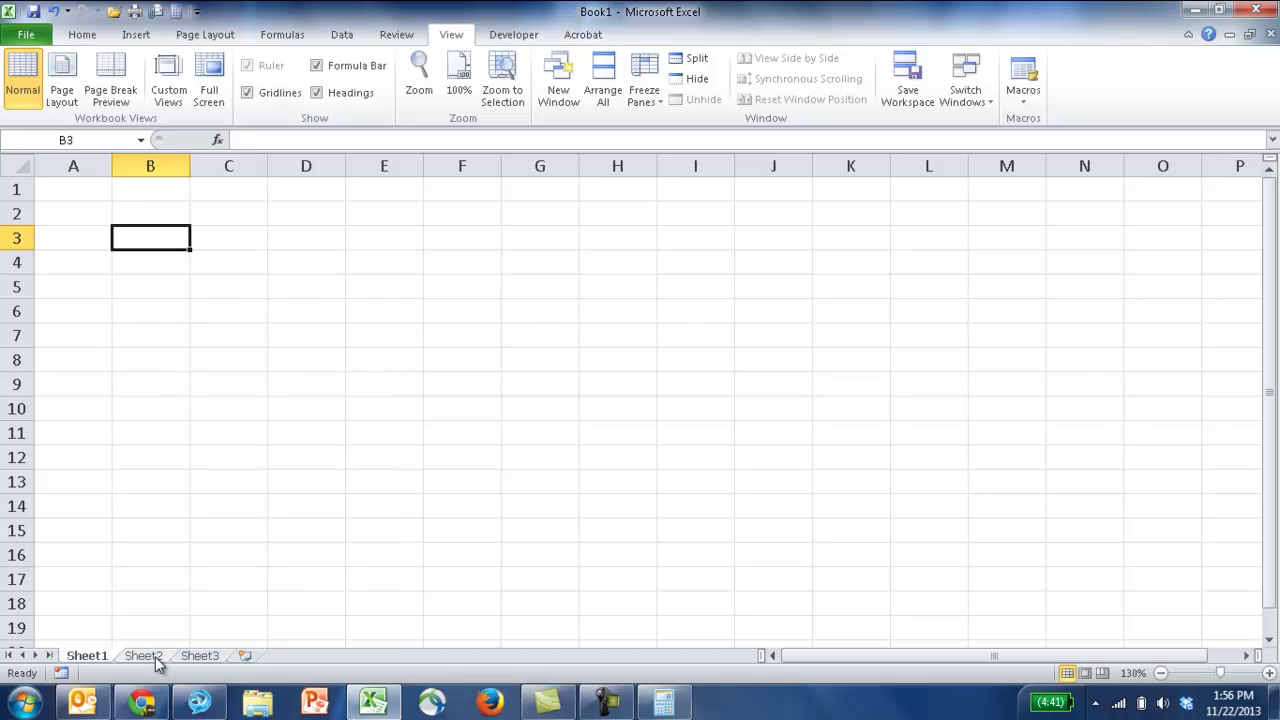
click(157, 658)
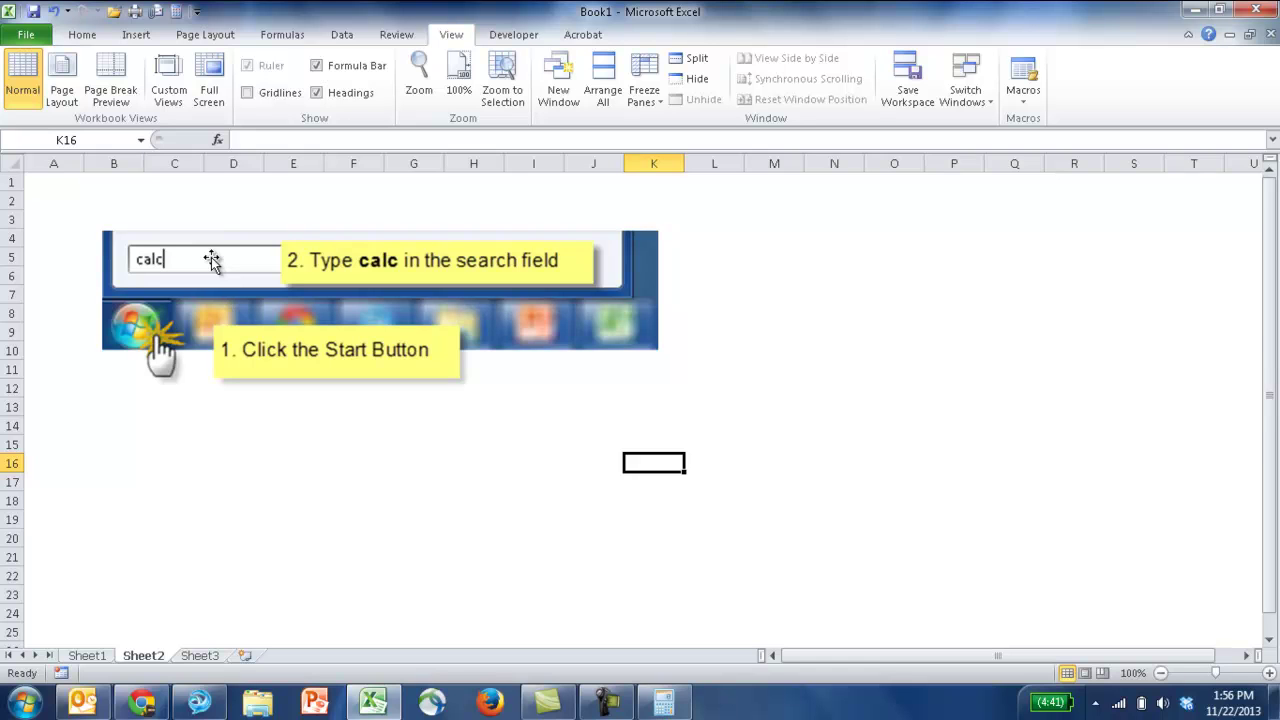
Return to Sheet1 and launch Calculator from the Quick Access Toolbar
click(100, 656)
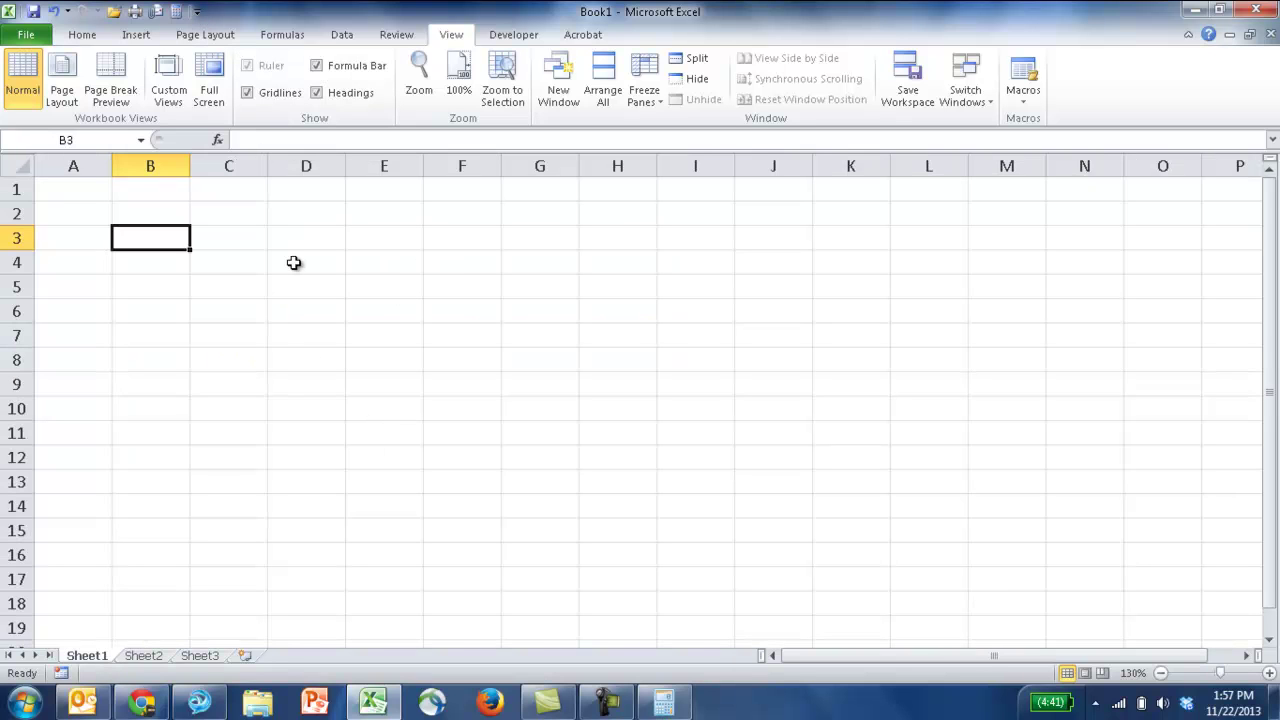
click(176, 11)
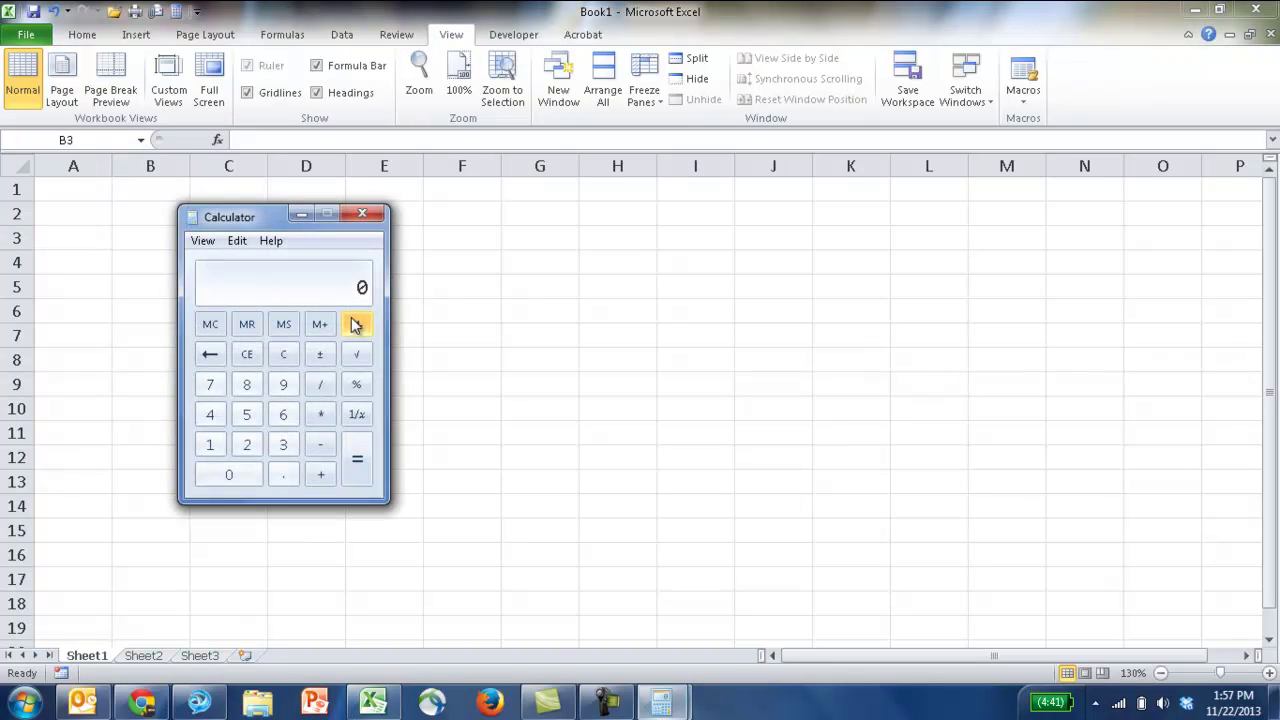